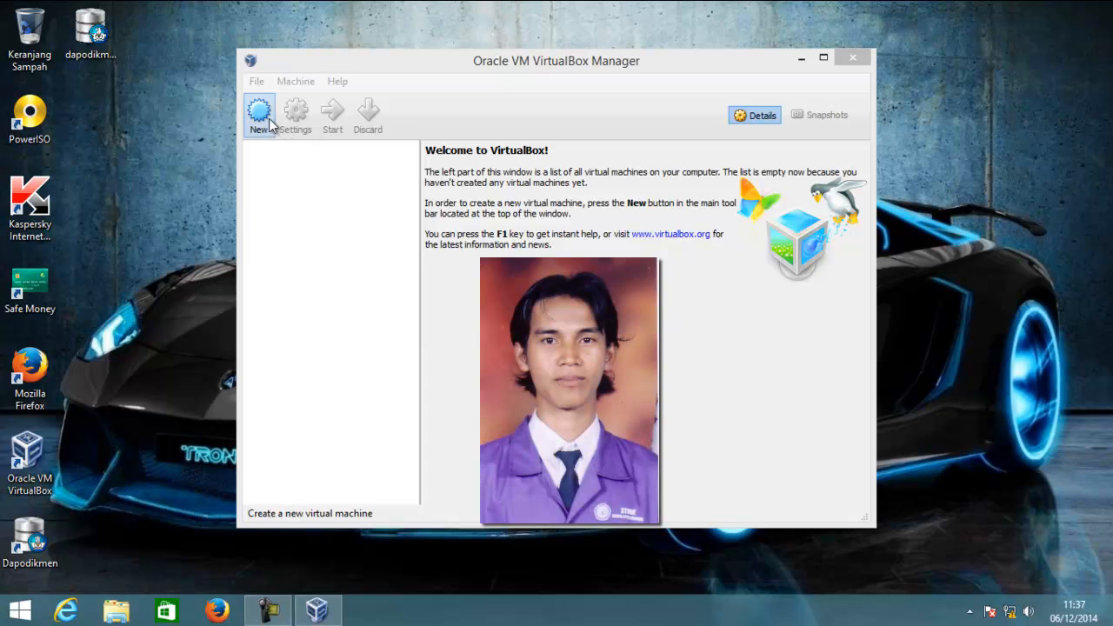
- Start a new virtual machine named Windows XP, keeping the type Microsoft Windows and version Windows XP (32 bit)
left_click(270, 125)
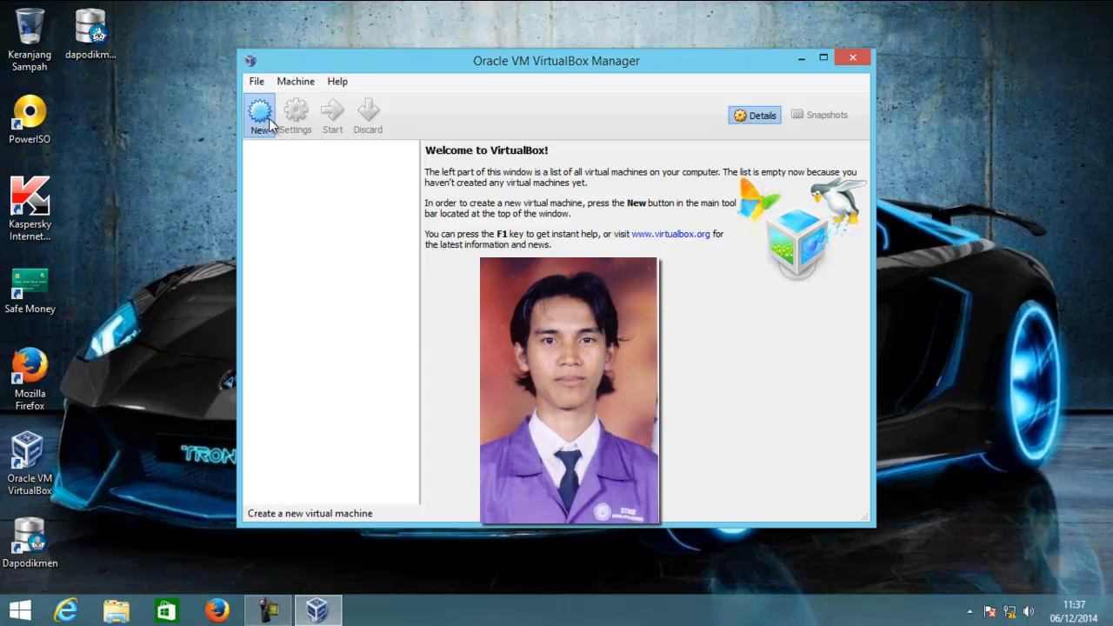
left_click(270, 124)
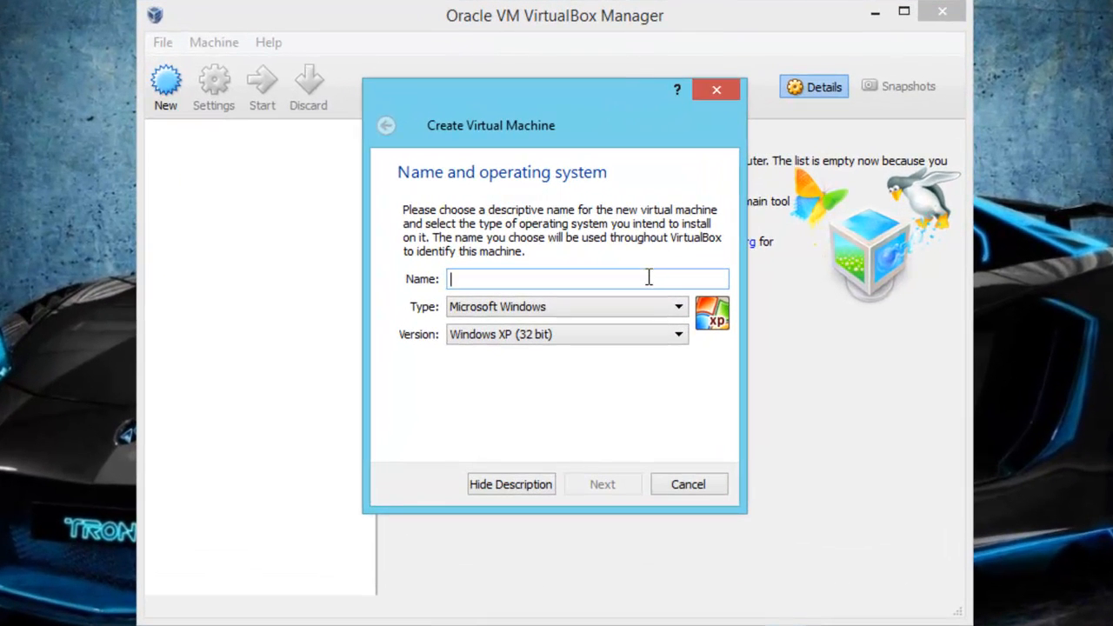
type("Windows")
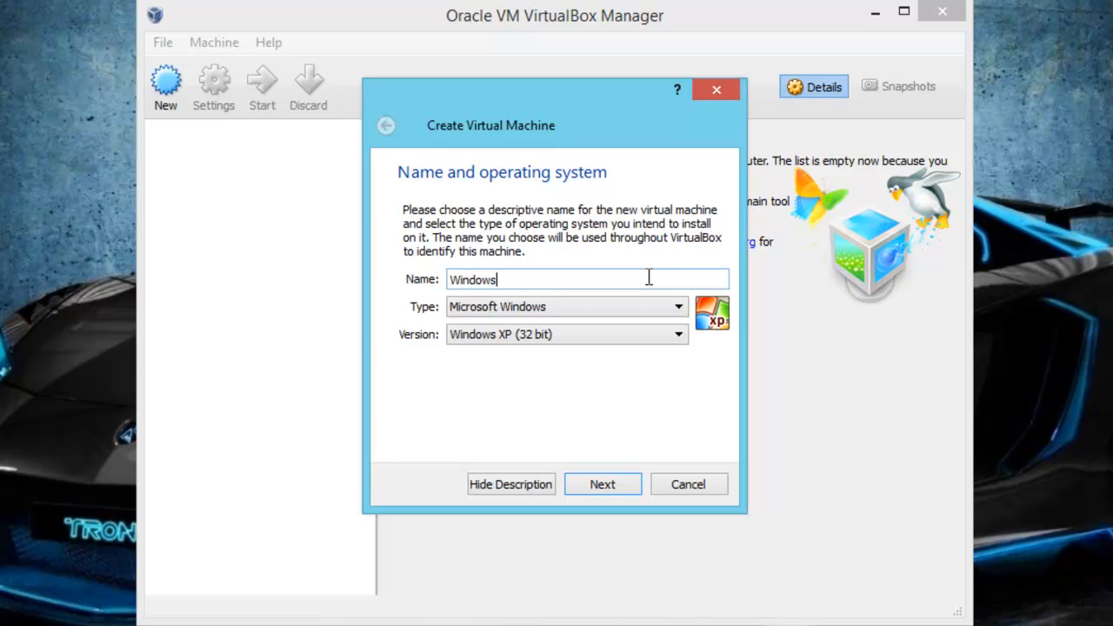
type(" XP")
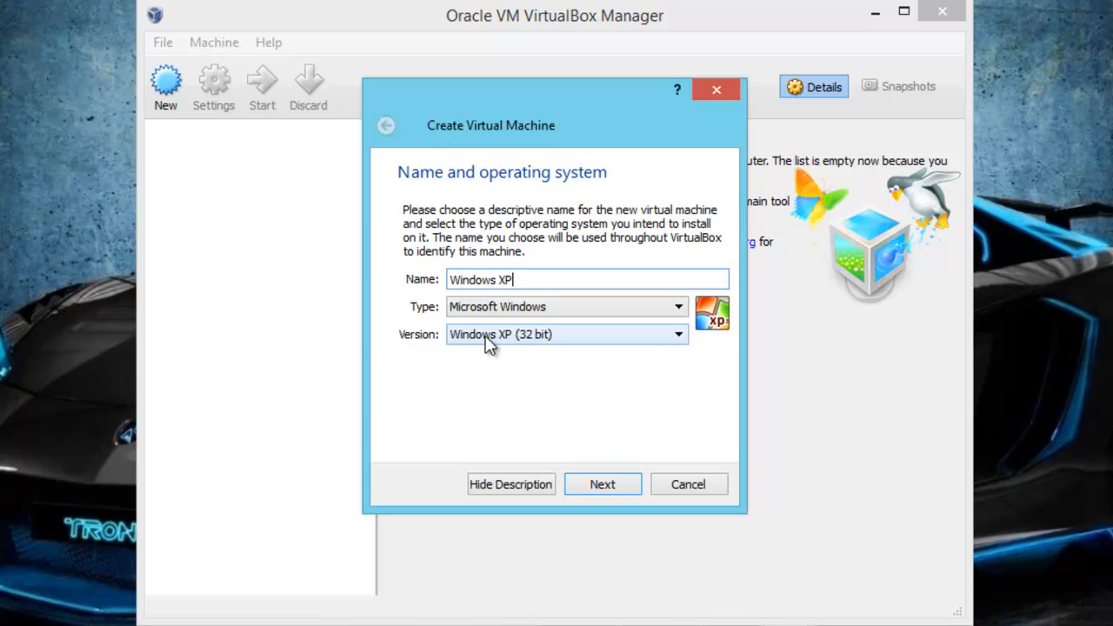
left_click(601, 485)
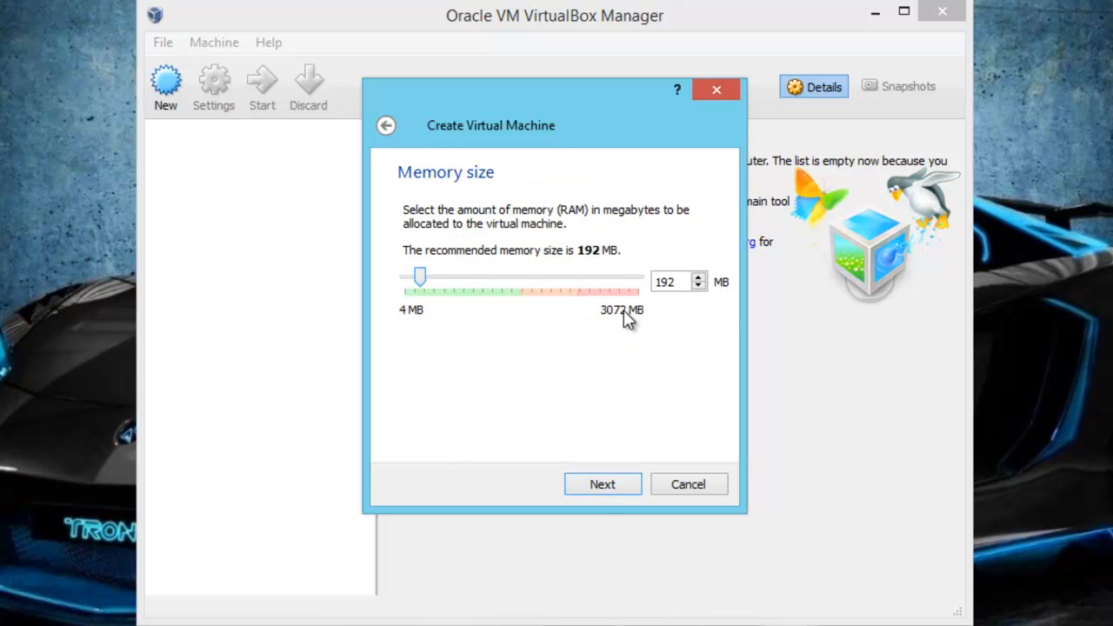
- Allocate 1024 MB of memory to the new virtual machine and continue to the hard drive page
left_click_drag(679, 287, 652, 289)
type("1024")
left_click(675, 291)
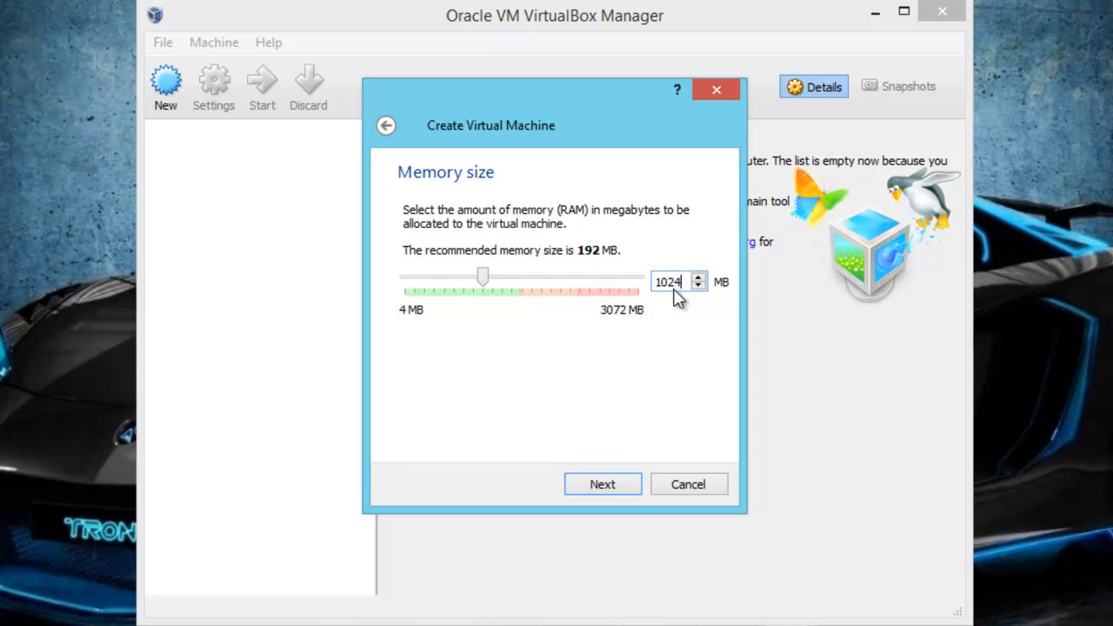
left_click(614, 484)
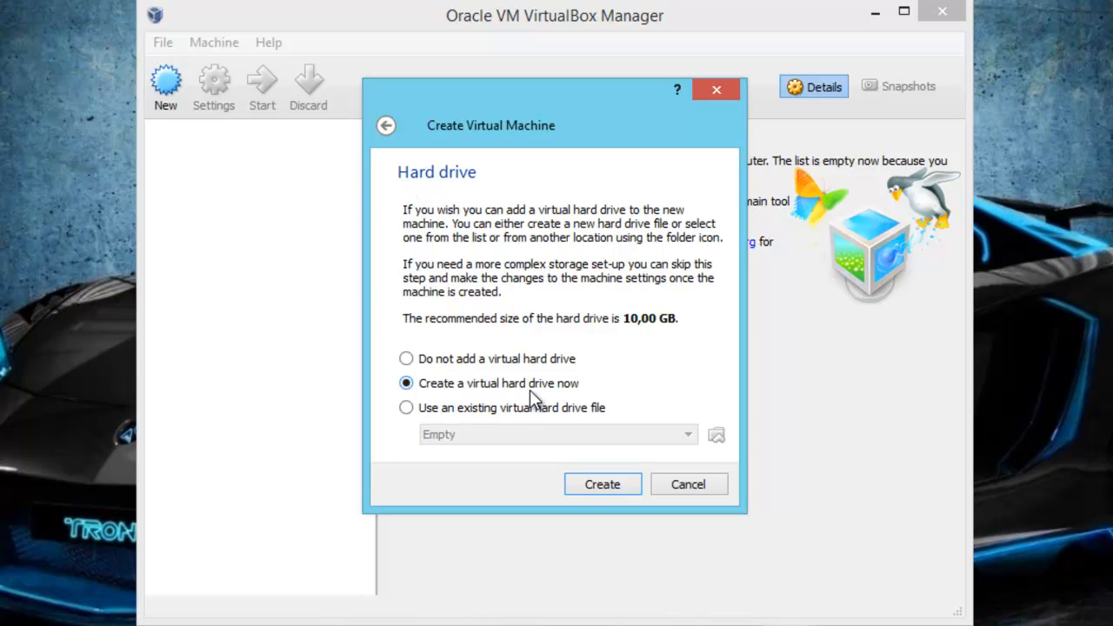
- Choose to create a virtual hard drive now, as a dynamically allocated VDI (VirtualBox Disk Image)
left_click(602, 484)
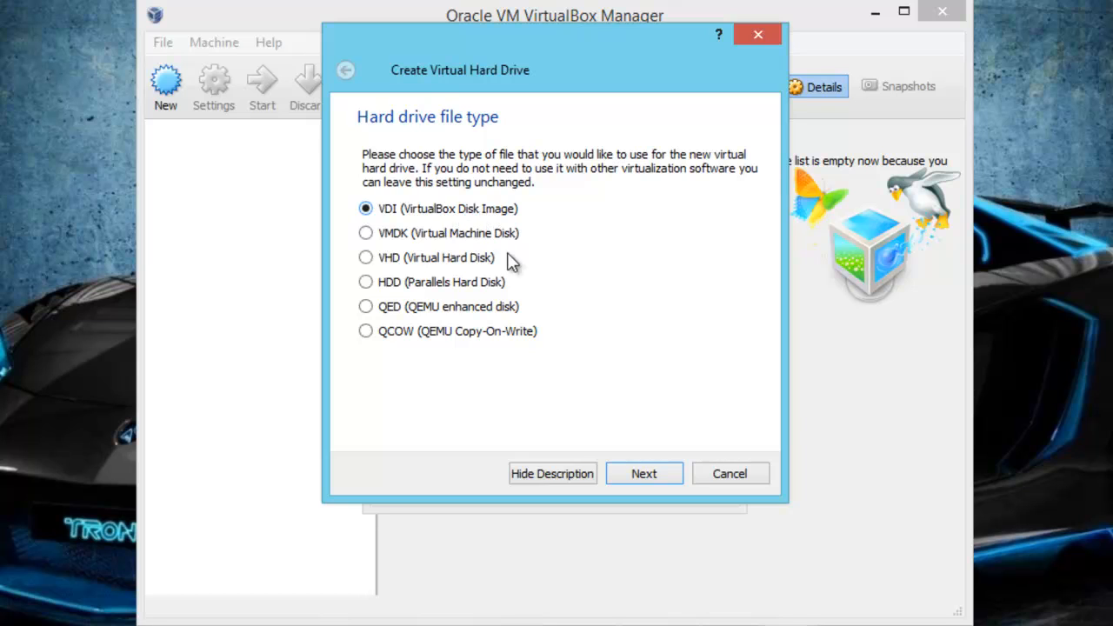
left_click(659, 476)
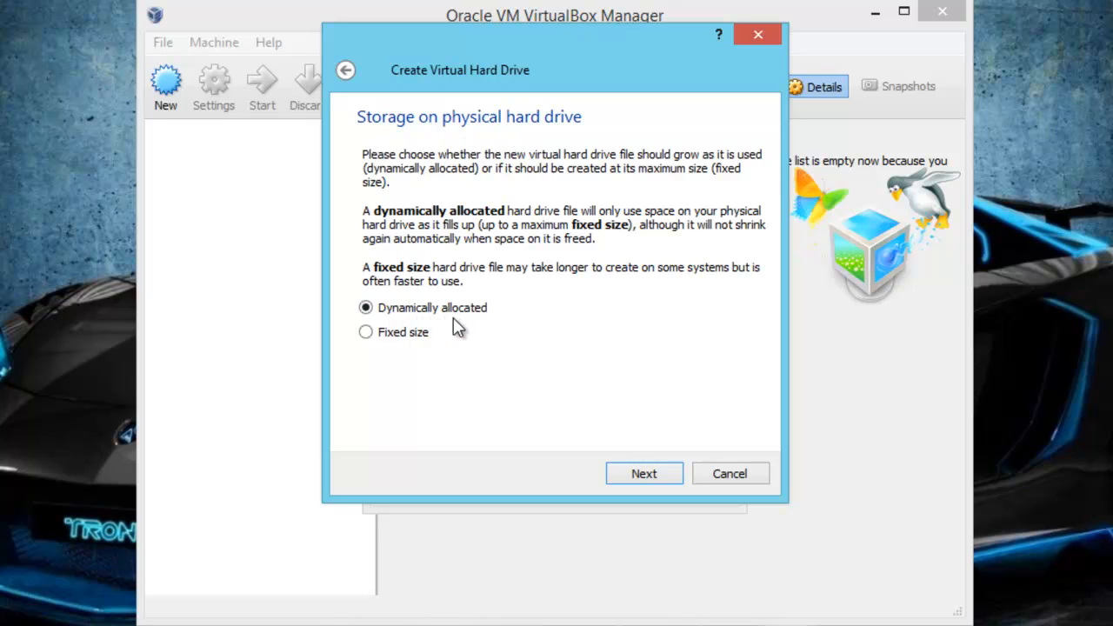
left_click(661, 476)
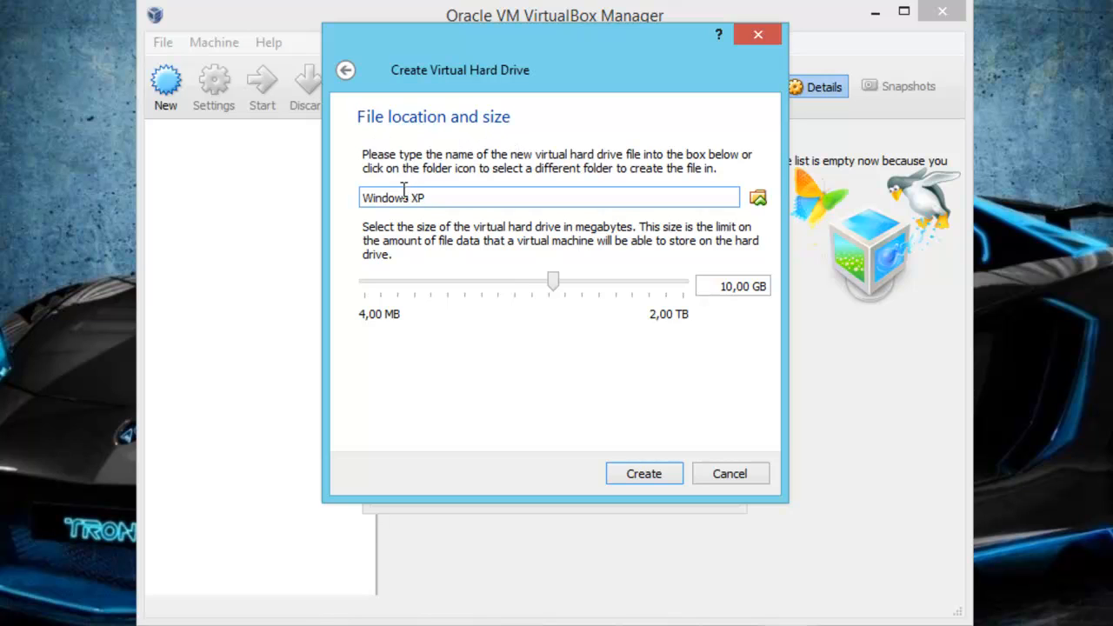
- Set the virtual hard drive file's location to the VirtualBox folder on drive C:, keeping the file name Windows XP
left_click(758, 200)
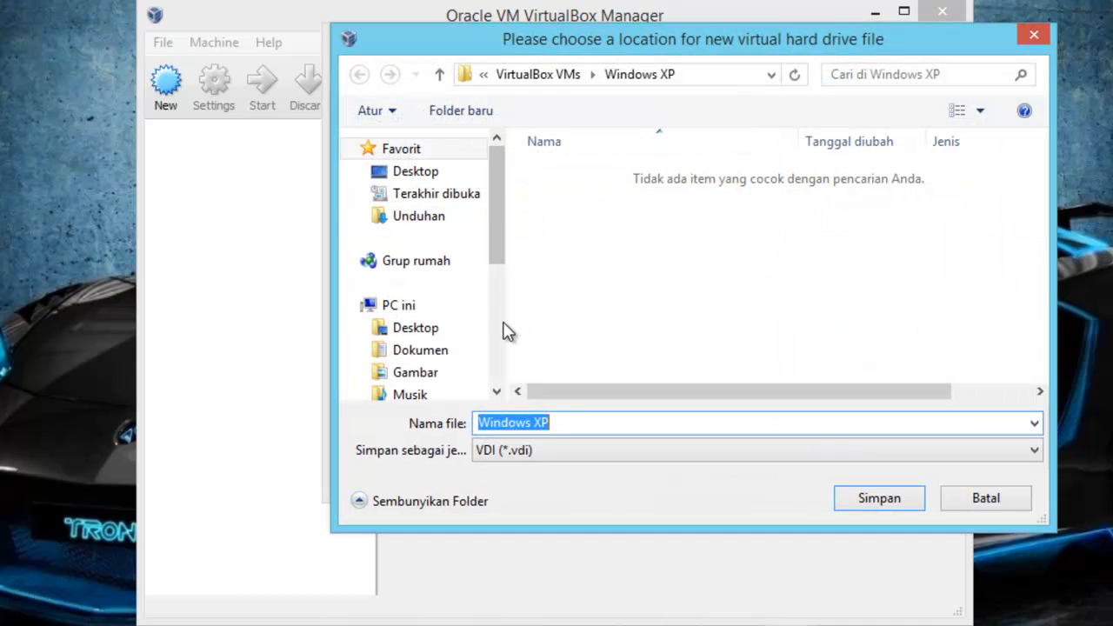
scroll(501, 335, "down", 4)
left_click(400, 229)
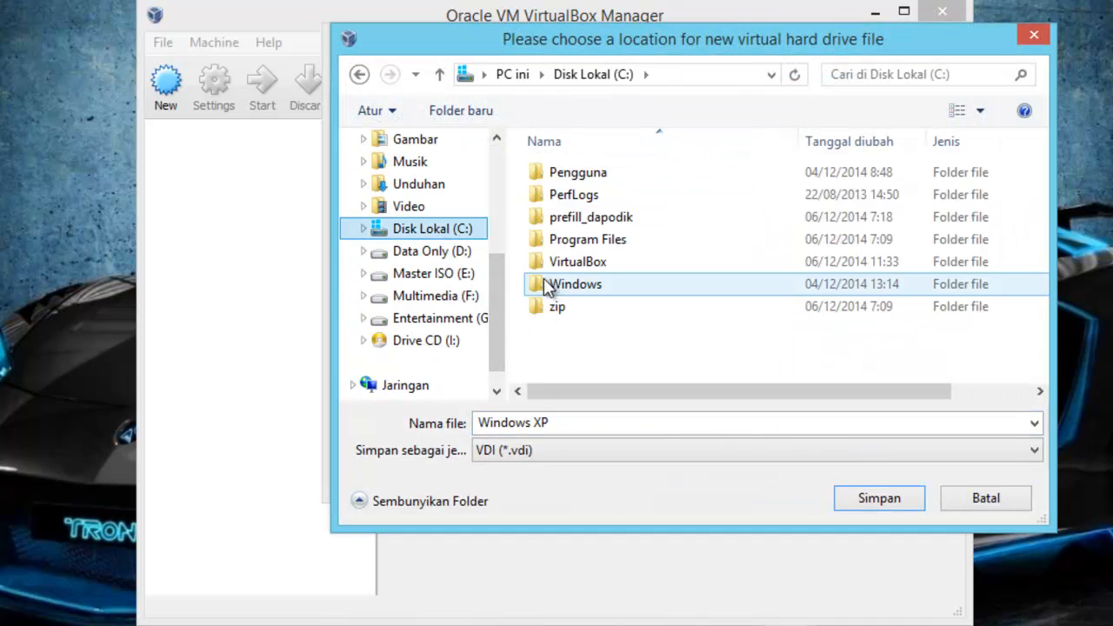
double_click(569, 265)
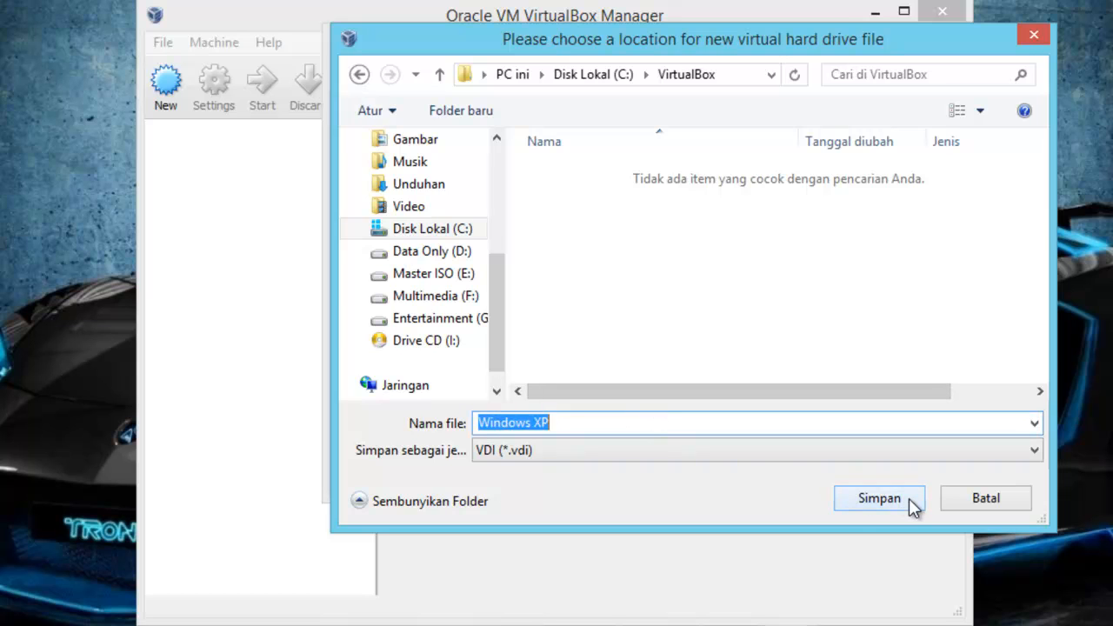
left_click(878, 498)
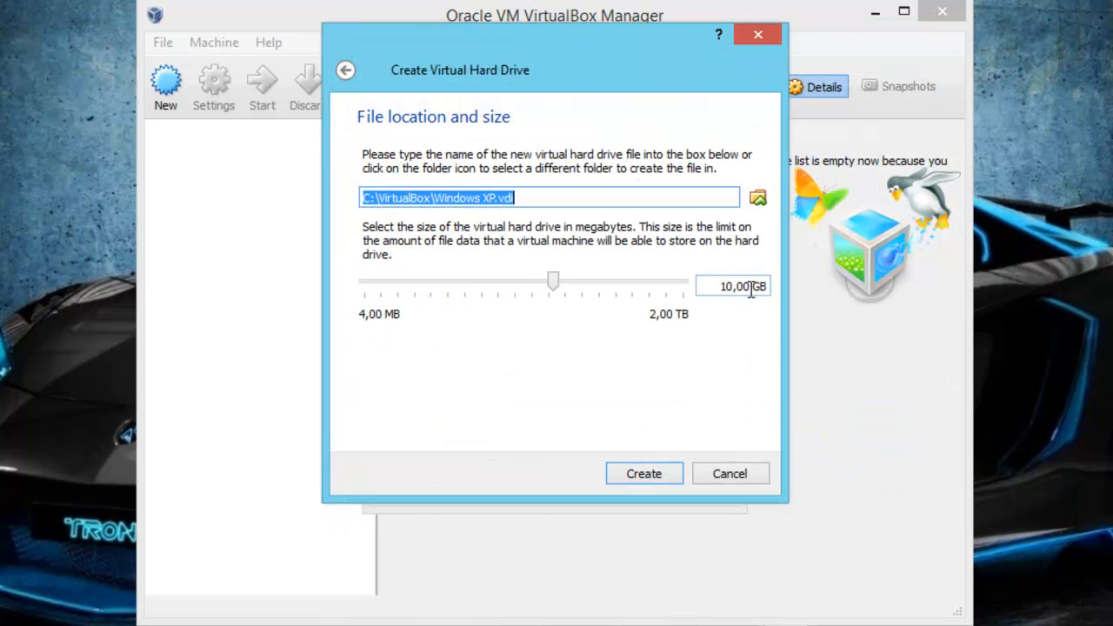
- Set the virtual hard drive's size to 40 GB and create it
left_click_drag(750, 289, 698, 290)
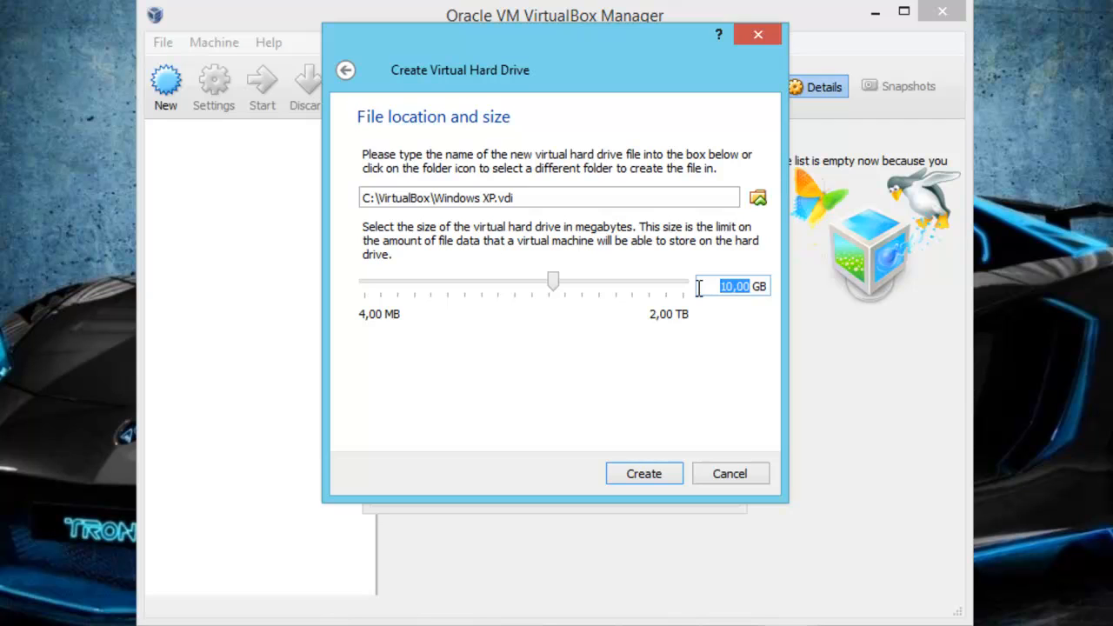
type("4")
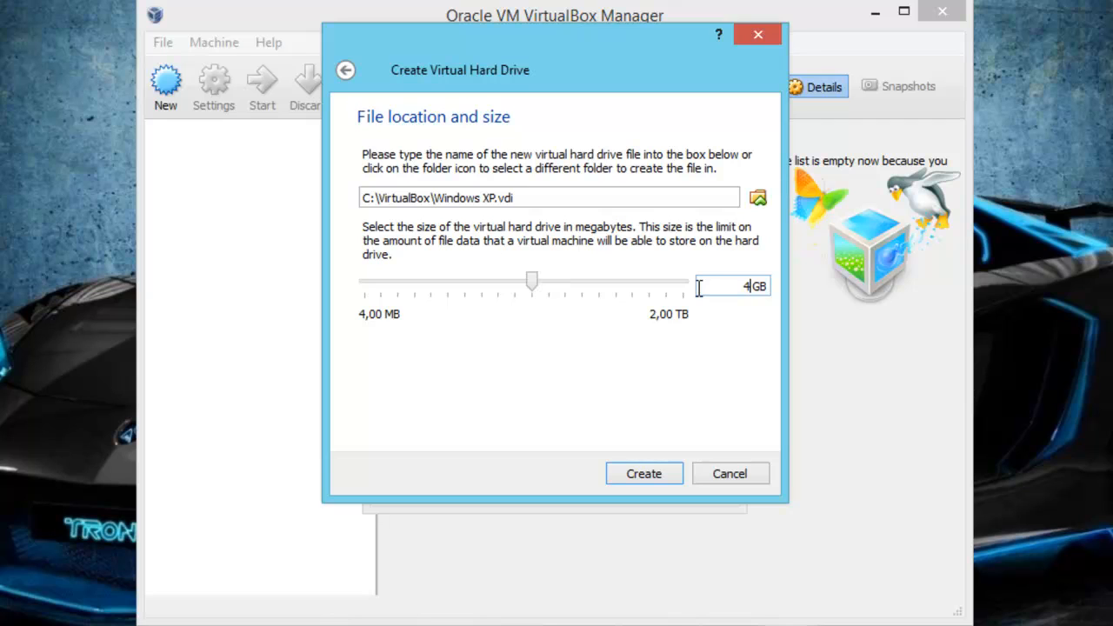
type("0")
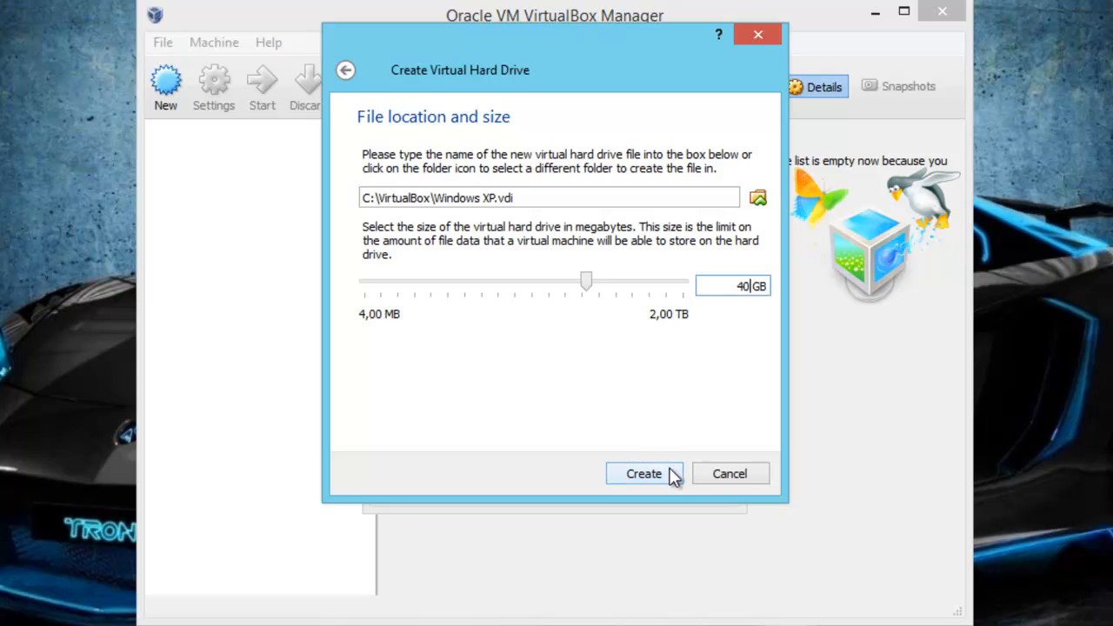
left_click(643, 474)
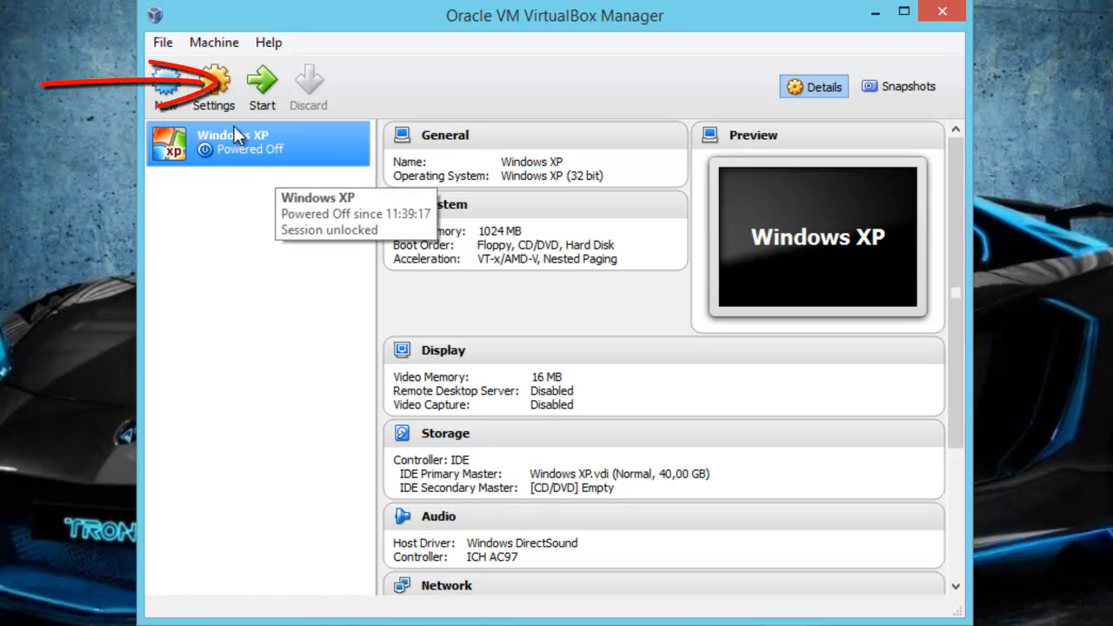
- In the Windows XP machine's system settings, raise the base memory to 1520 MB
left_click(212, 97)
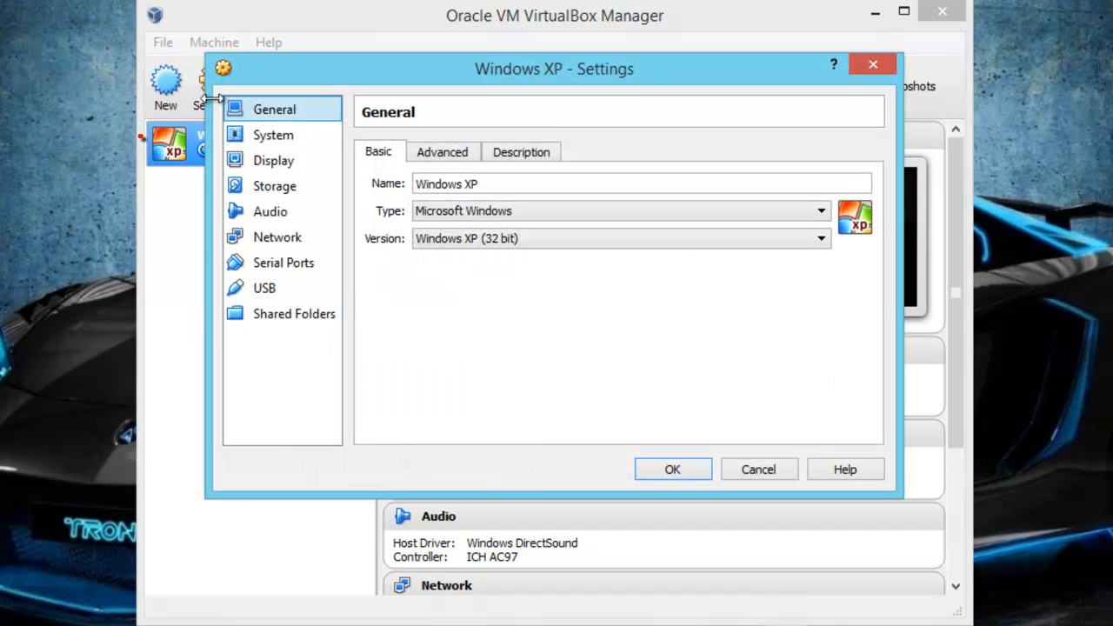
left_click(280, 139)
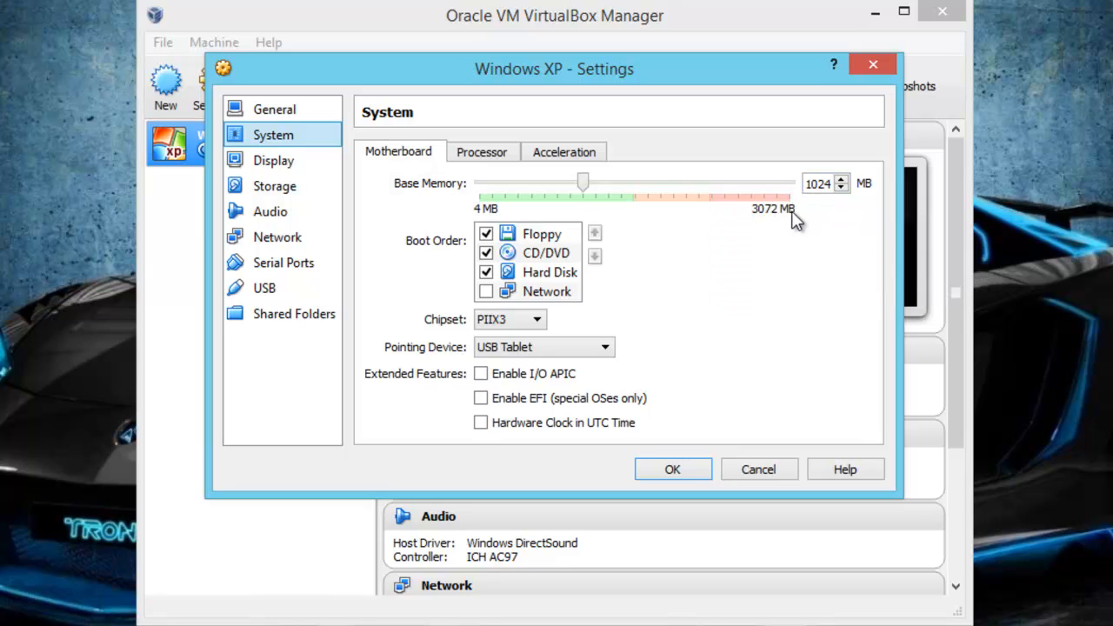
left_click_drag(582, 182, 629, 185)
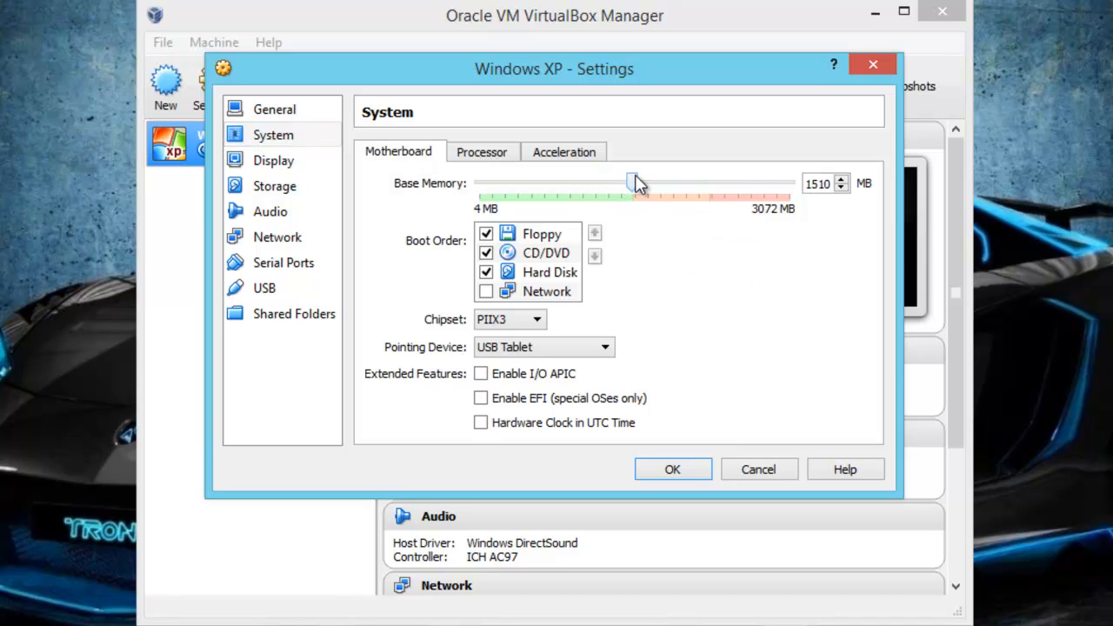
left_click_drag(636, 183, 637, 182)
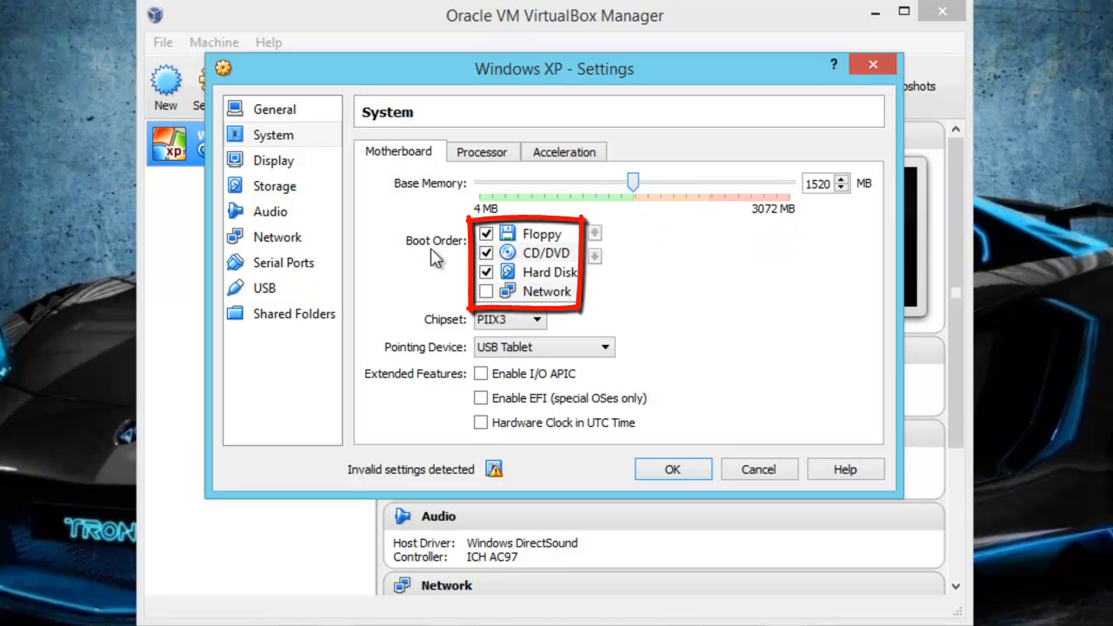
- Disable Floppy in the boot order and move it below Hard Disk, leaving CD/DVD as the first boot device
left_click(496, 235)
left_click(487, 234)
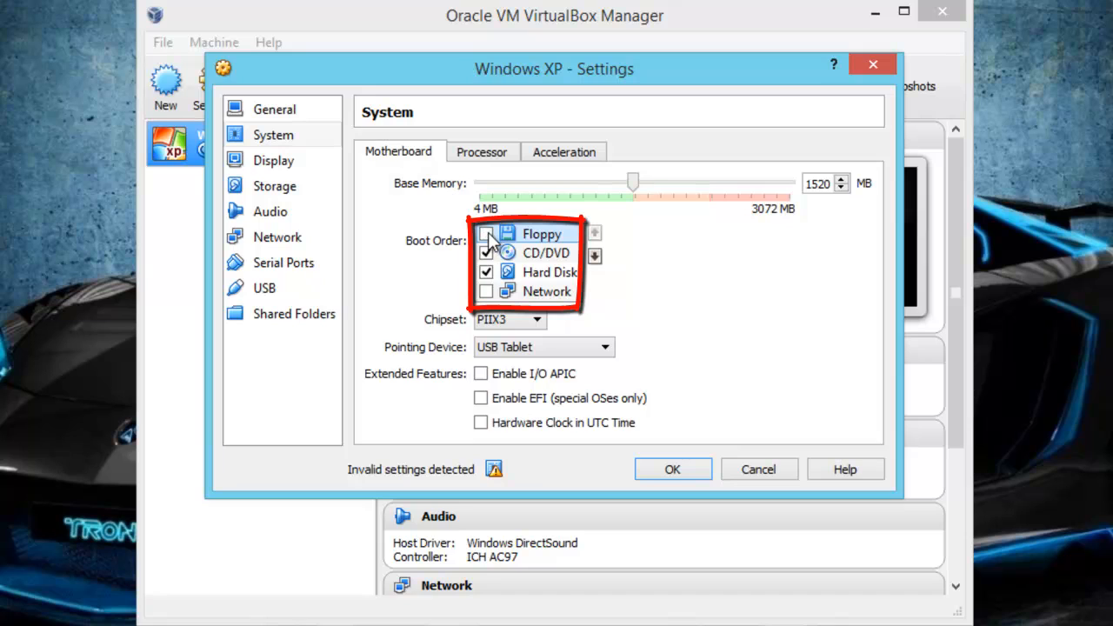
left_click(592, 256)
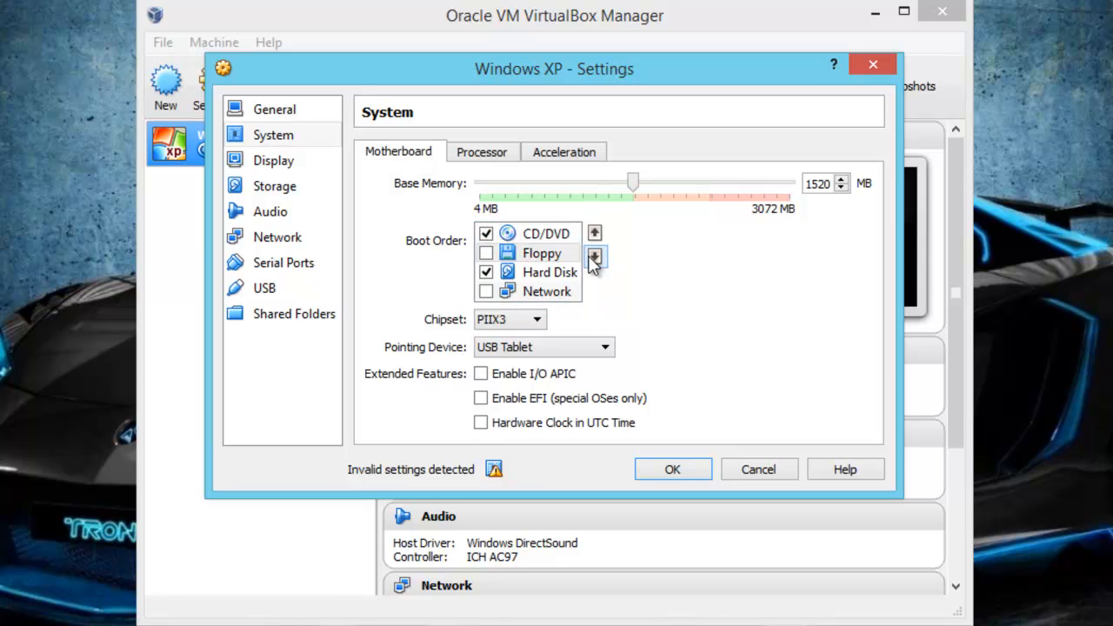
left_click(592, 256)
left_click(539, 233)
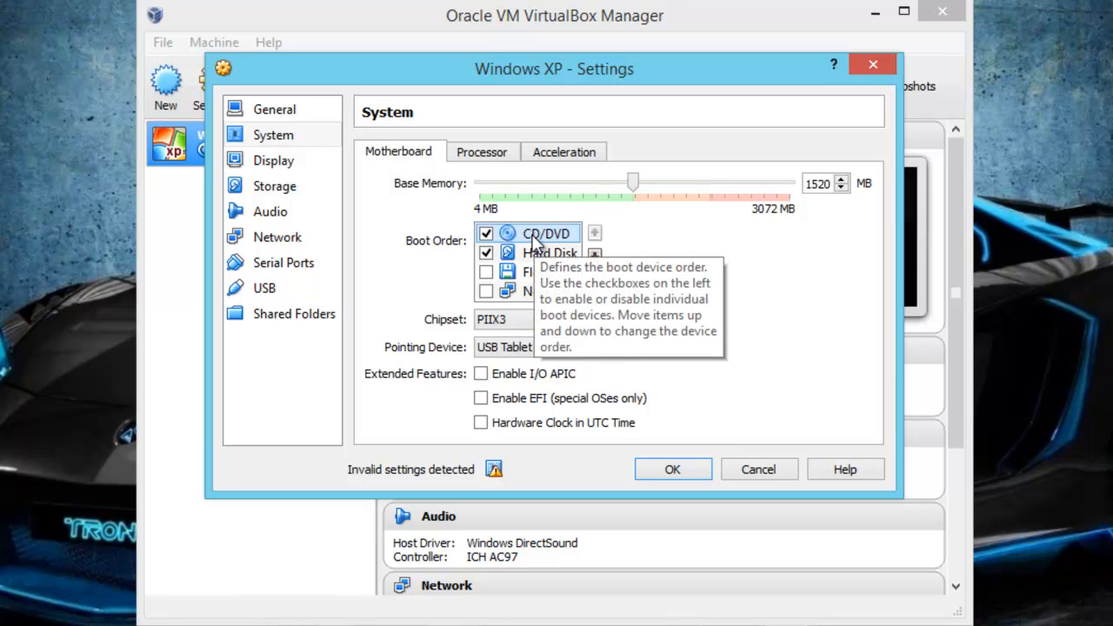
- Review the virtual machine's processor and hardware acceleration settings, and return to the motherboard settings
left_click(487, 155)
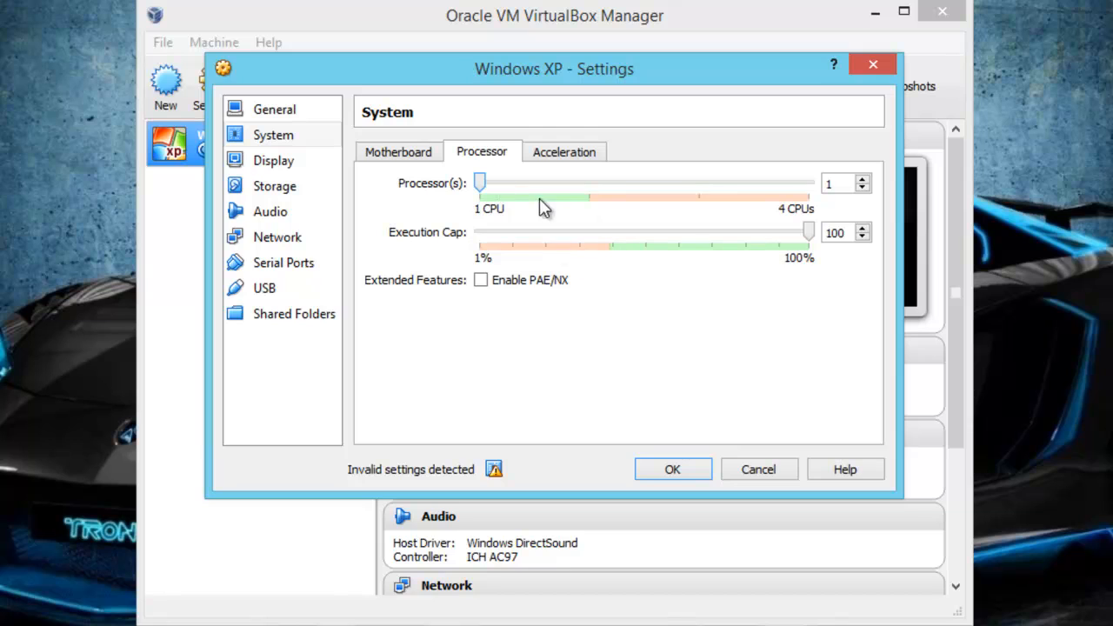
left_click(561, 154)
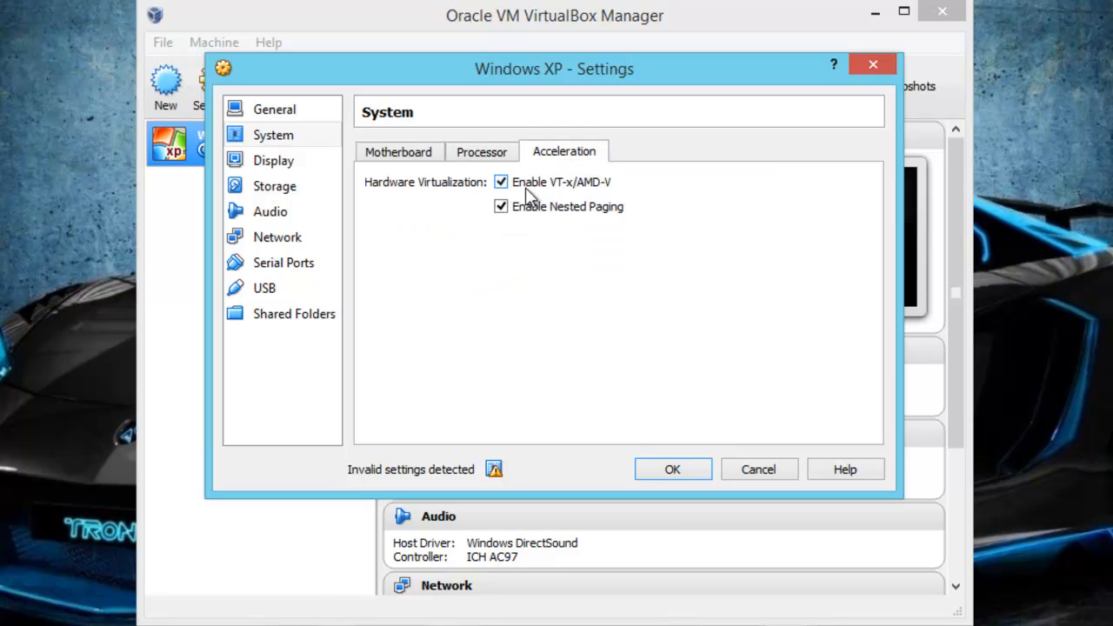
left_click(436, 156)
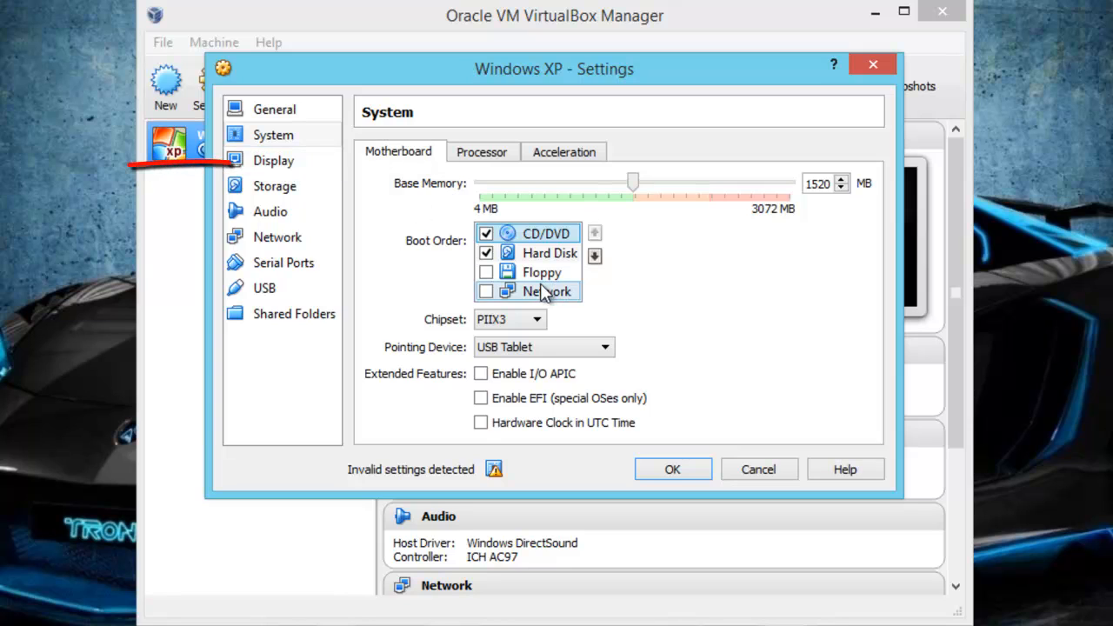
- In the display settings, set the video memory to 128 MB and enable 3D acceleration
left_click(292, 163)
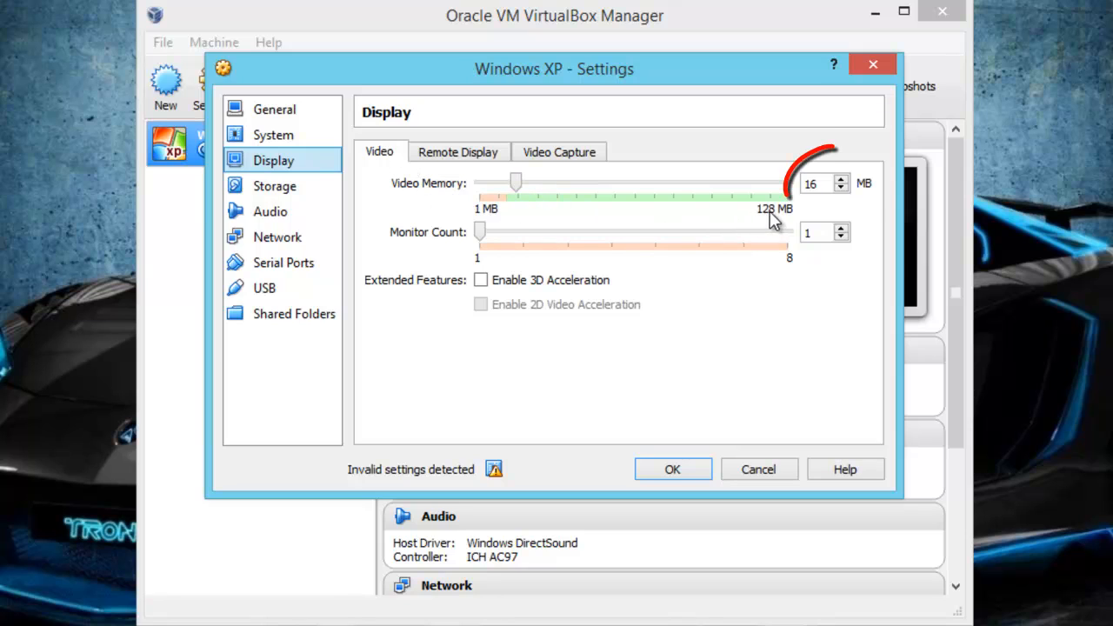
double_click(802, 185)
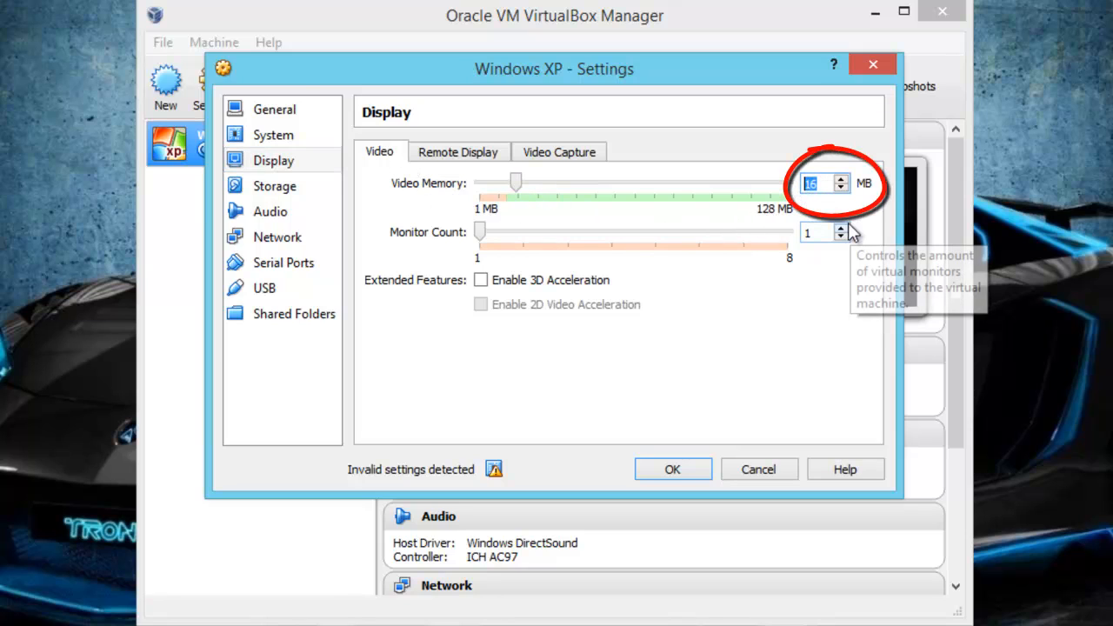
type("128")
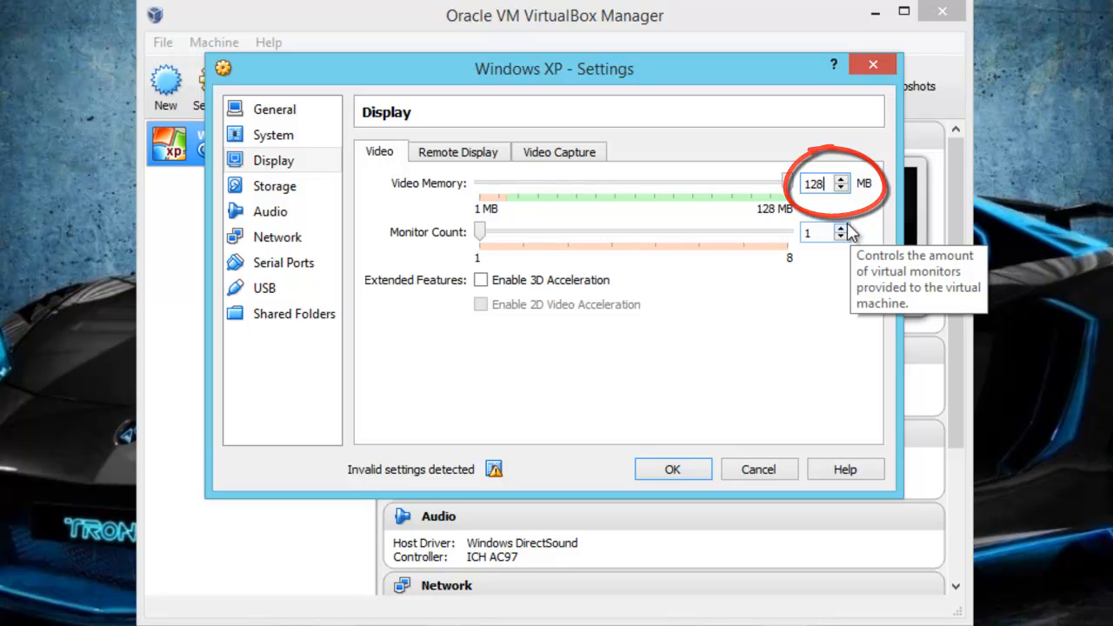
left_click(482, 283)
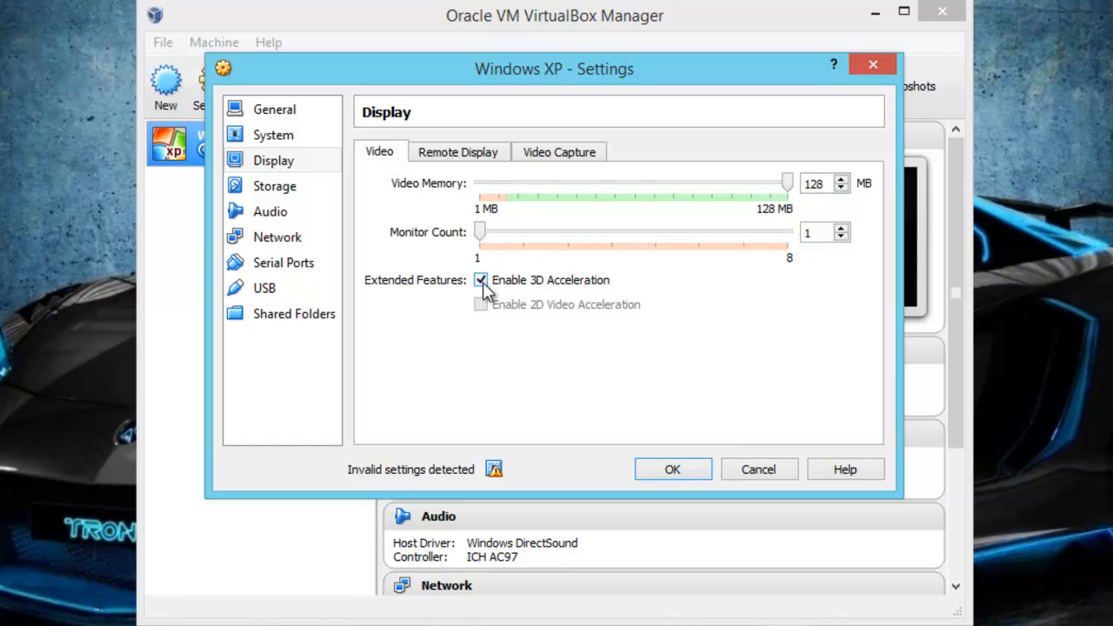
- In the storage settings, load the Windows XP Professional SP3 x86 Integrated March 2014 image from E:\Windows into the empty CD/DVD drive
left_click(304, 194)
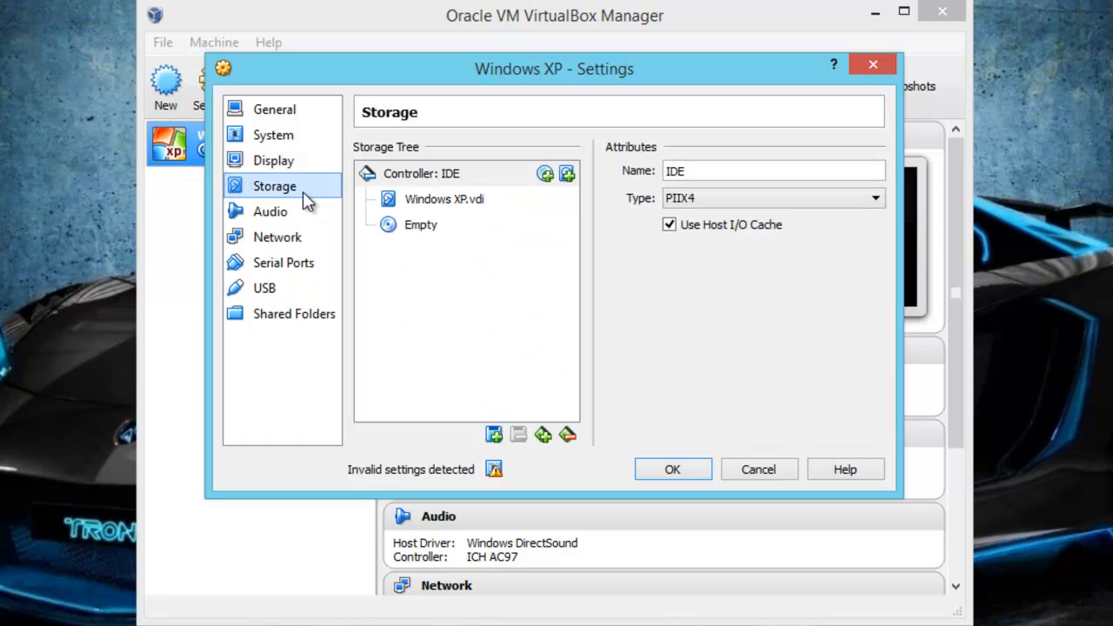
left_click(412, 226)
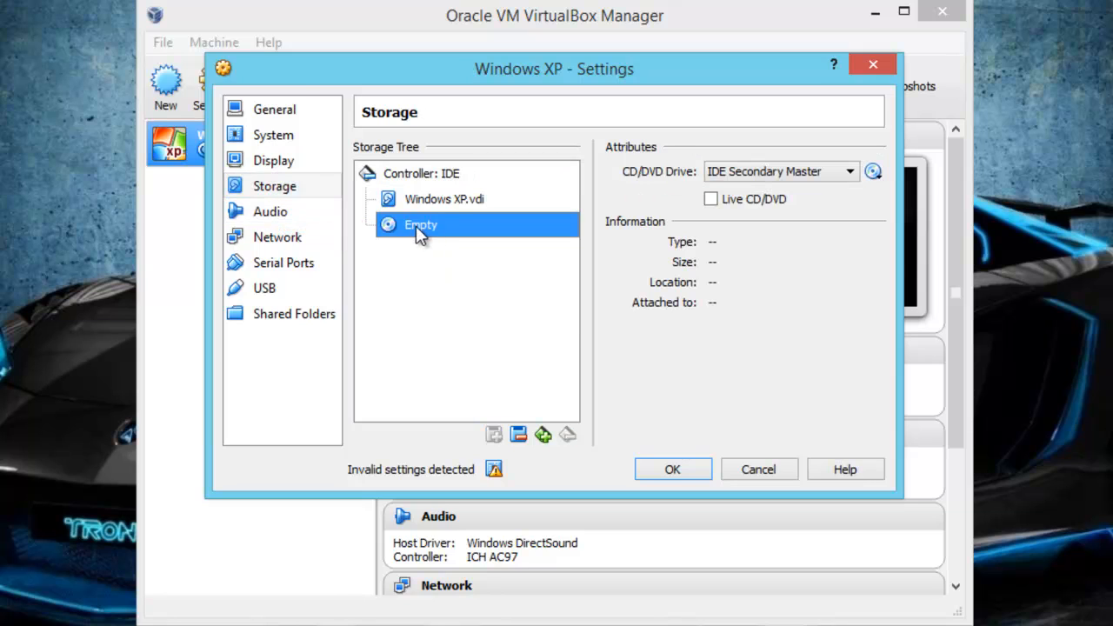
left_click(876, 173)
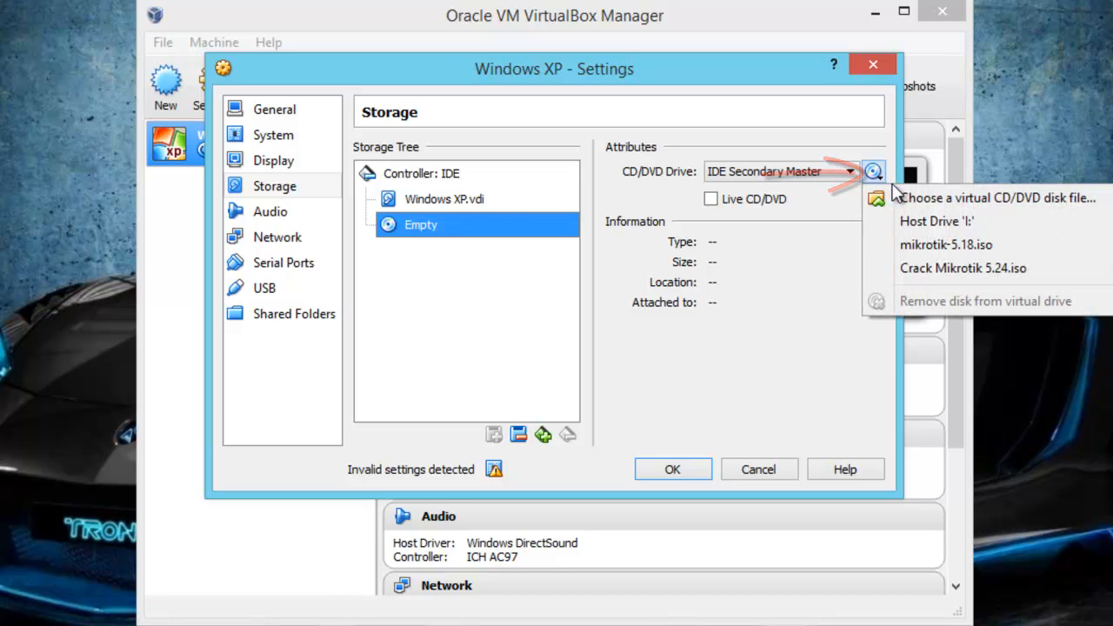
left_click(1100, 199)
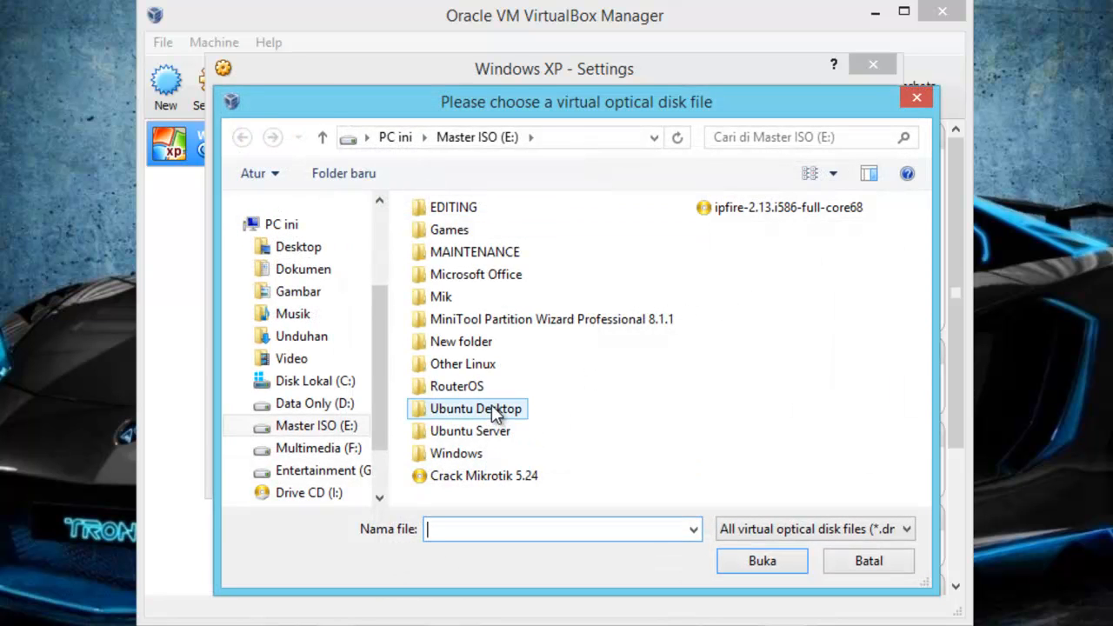
double_click(477, 455)
left_click(672, 455)
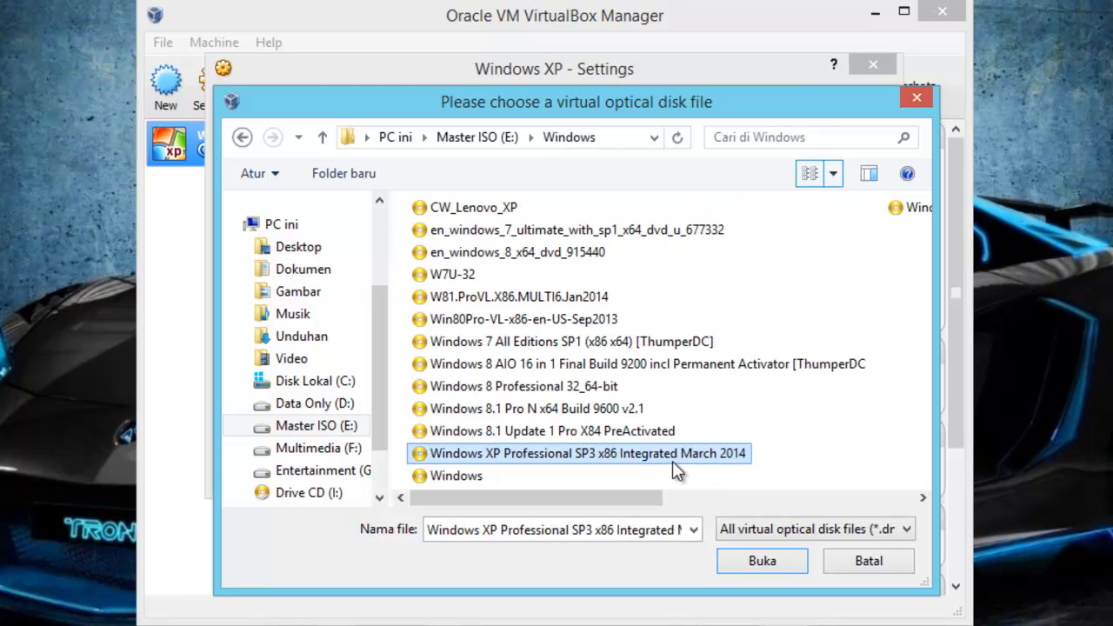
double_click(615, 456)
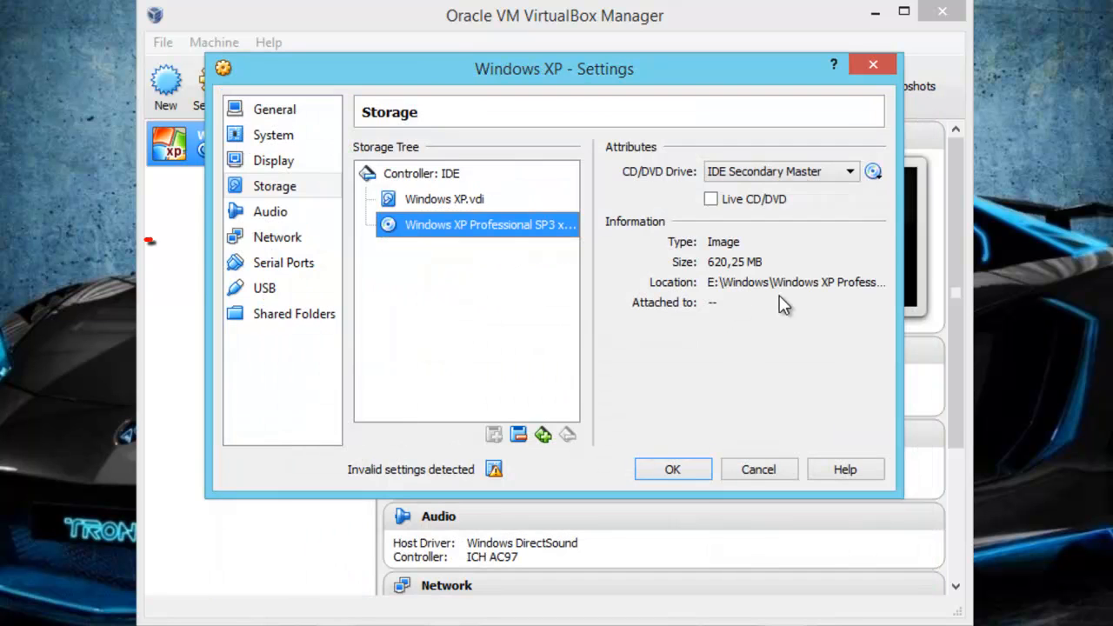
- Attach network Adapter 1 to Bridged Adapter using the TP-LINK 10/100Mbps PCI Network Adapter, and save the machine's settings
left_click(292, 246)
left_click(499, 210)
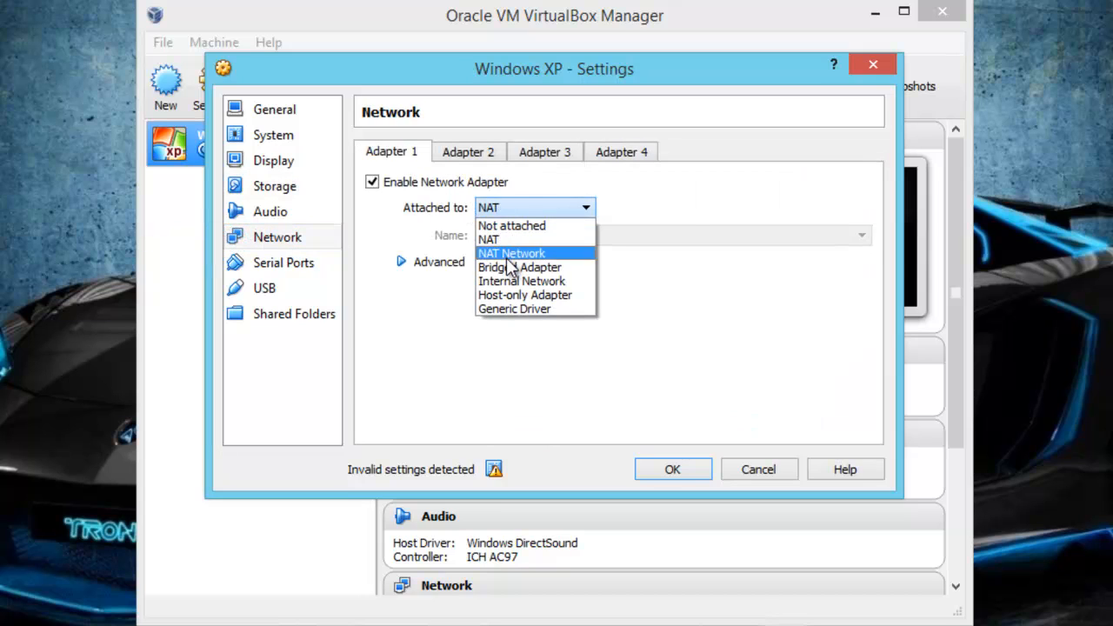
left_click(511, 267)
left_click(516, 235)
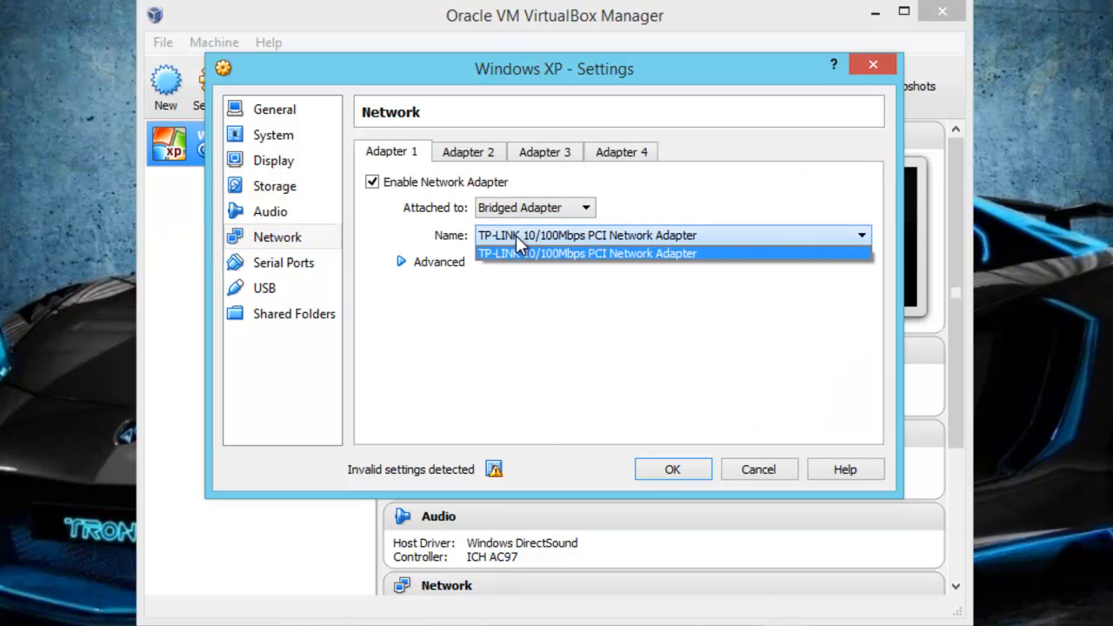
left_click(515, 234)
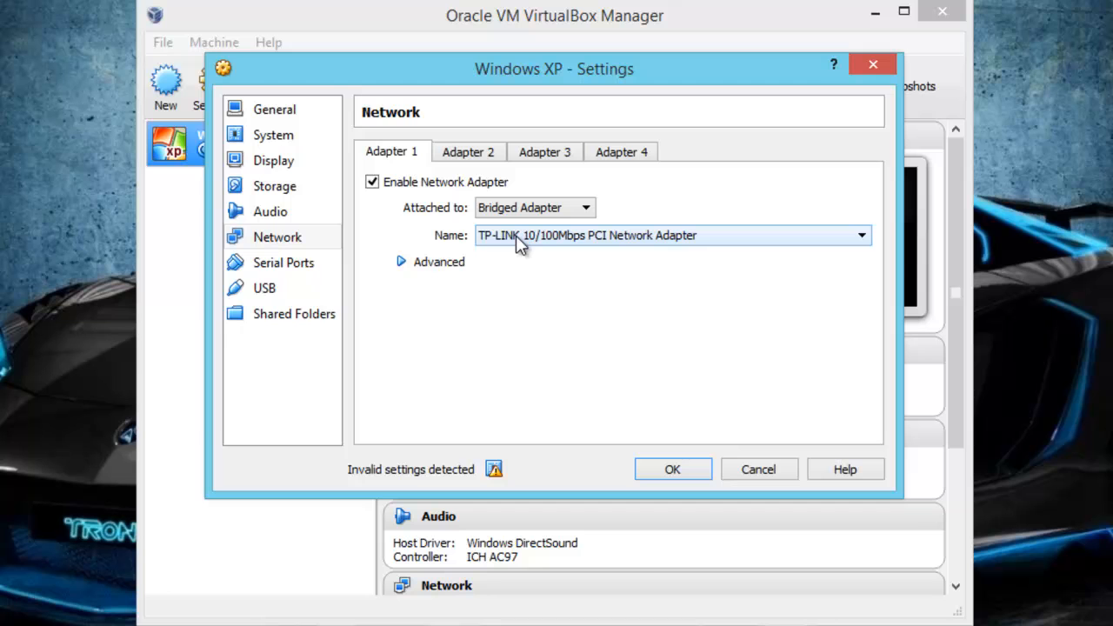
left_click(674, 470)
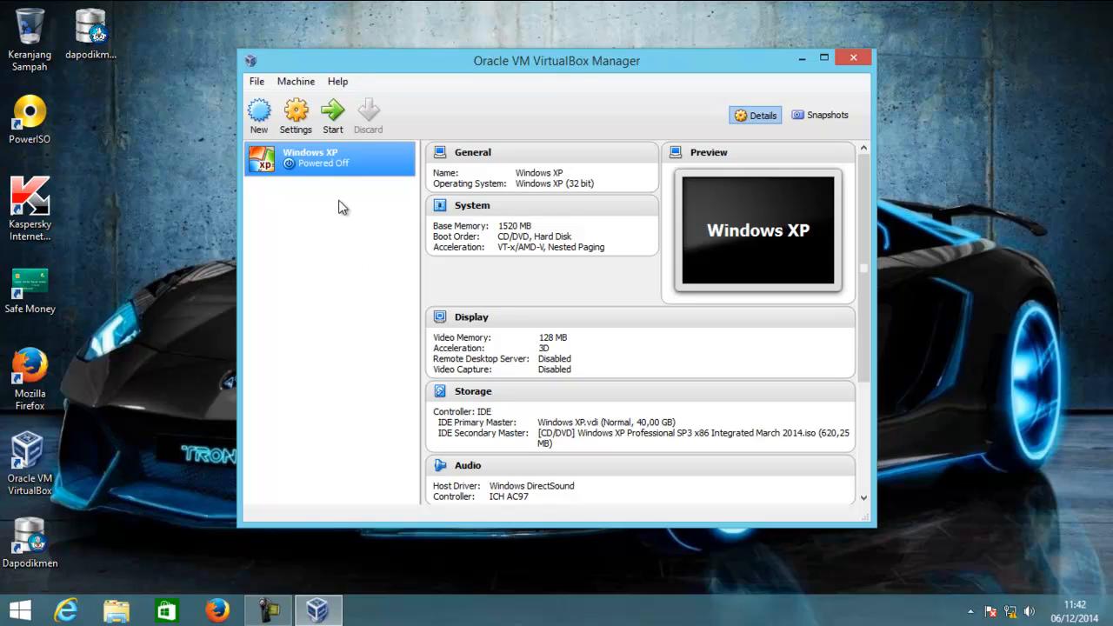
- Start the Windows XP virtual machine and create a 20500 MB partition in the disk's unpartitioned space during setup
left_click(335, 116)
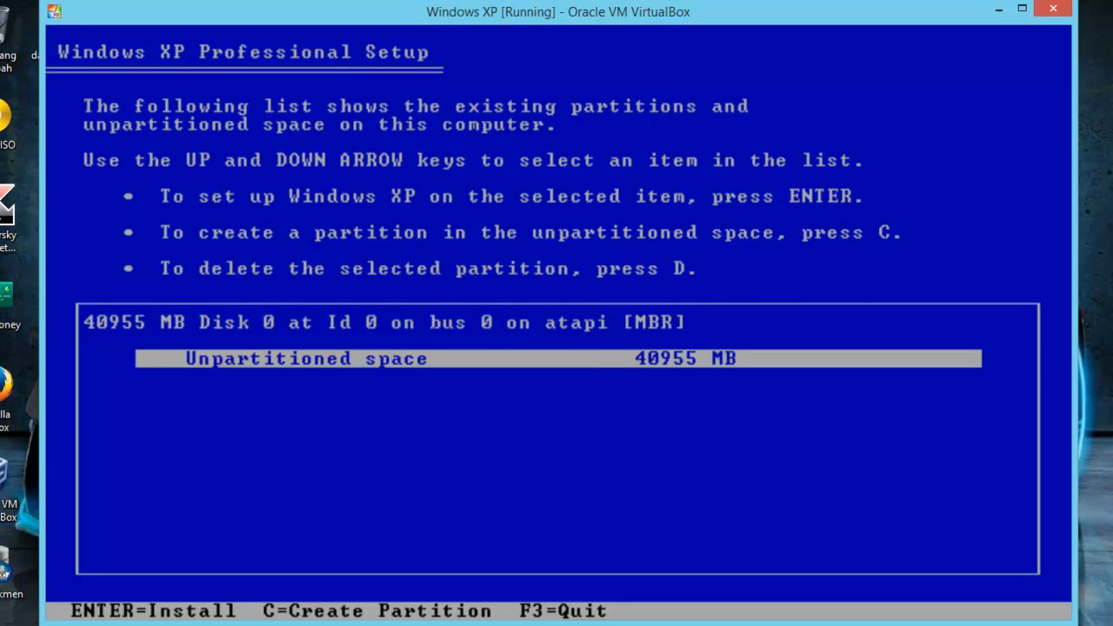
key("c")
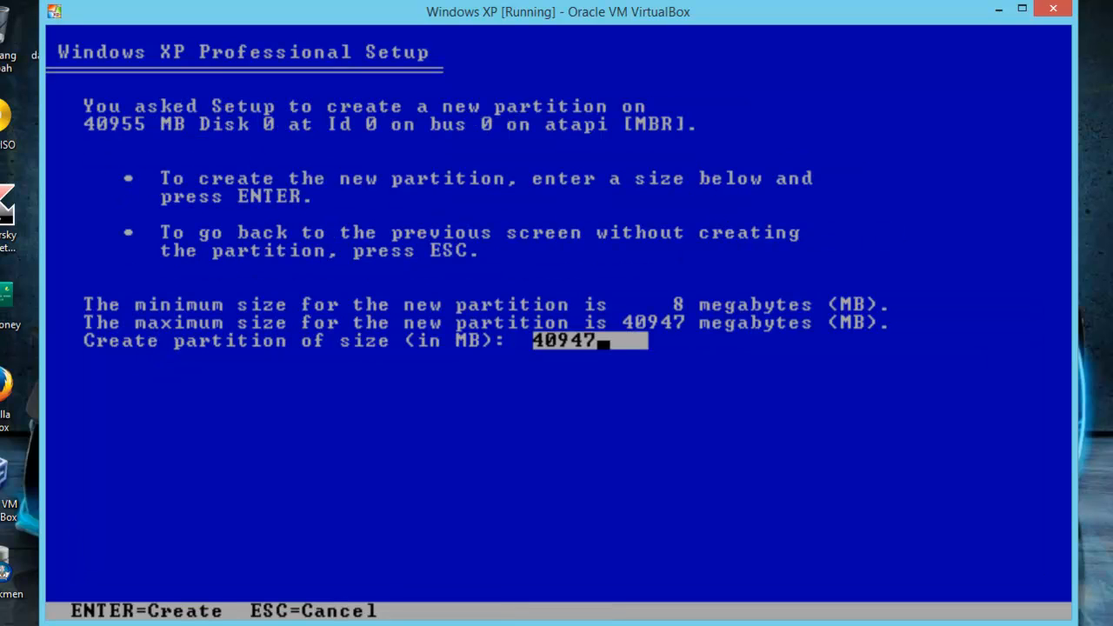
key("BackSpace")
key("BackSpace")
key("BackSpace")
key("BackSpace")
key("BackSpace")
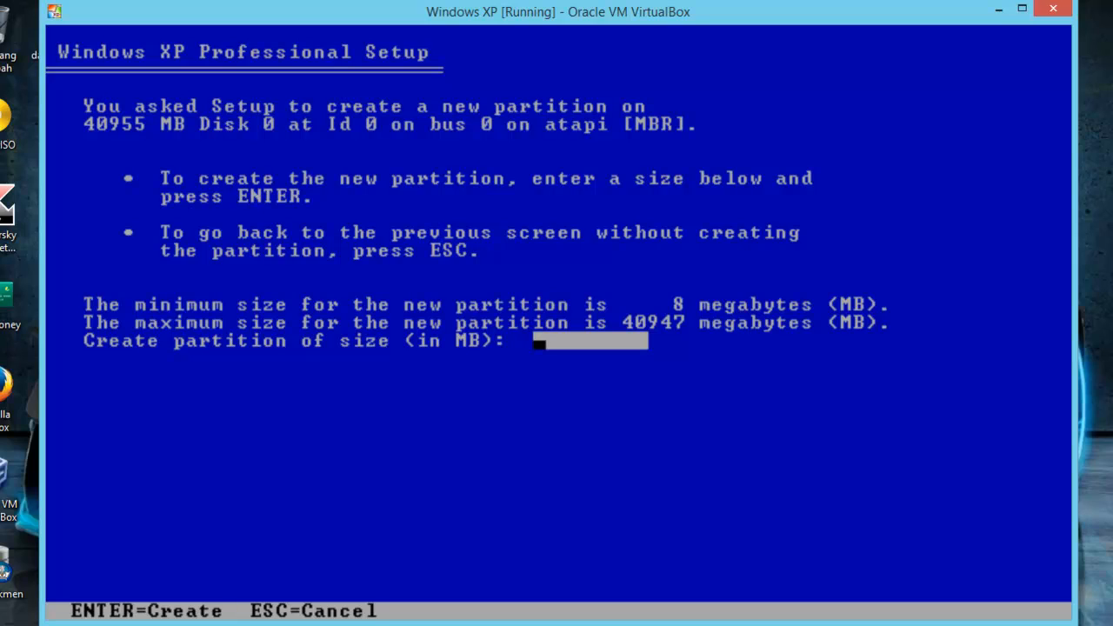
type("20500")
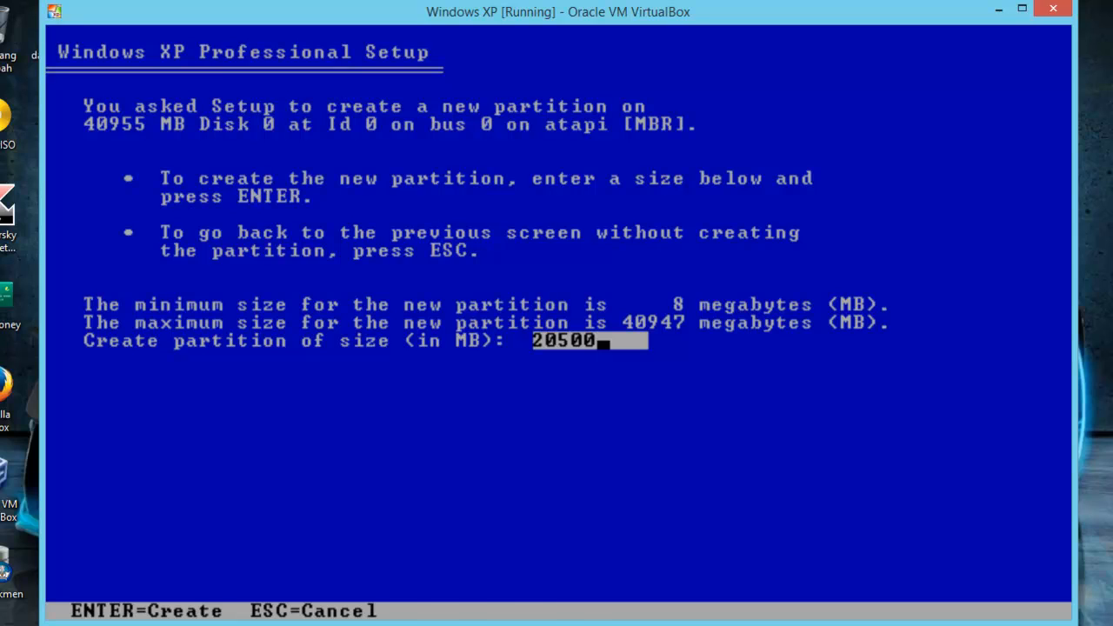
key("Return")
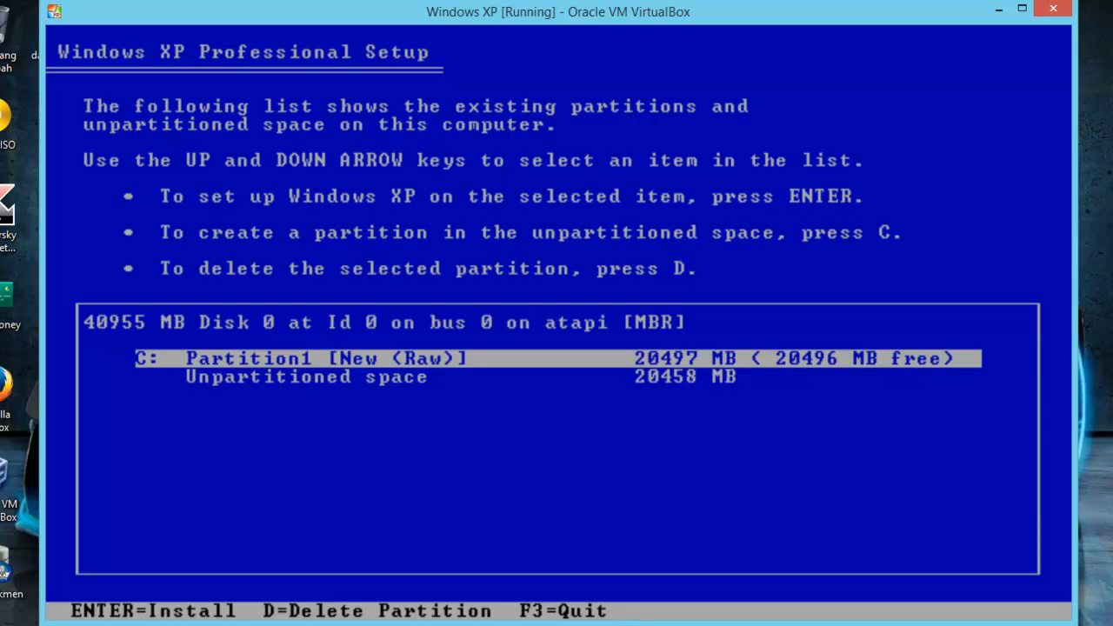
- Create a second partition of 20450 MB from the remaining unpartitioned space
key("Down")
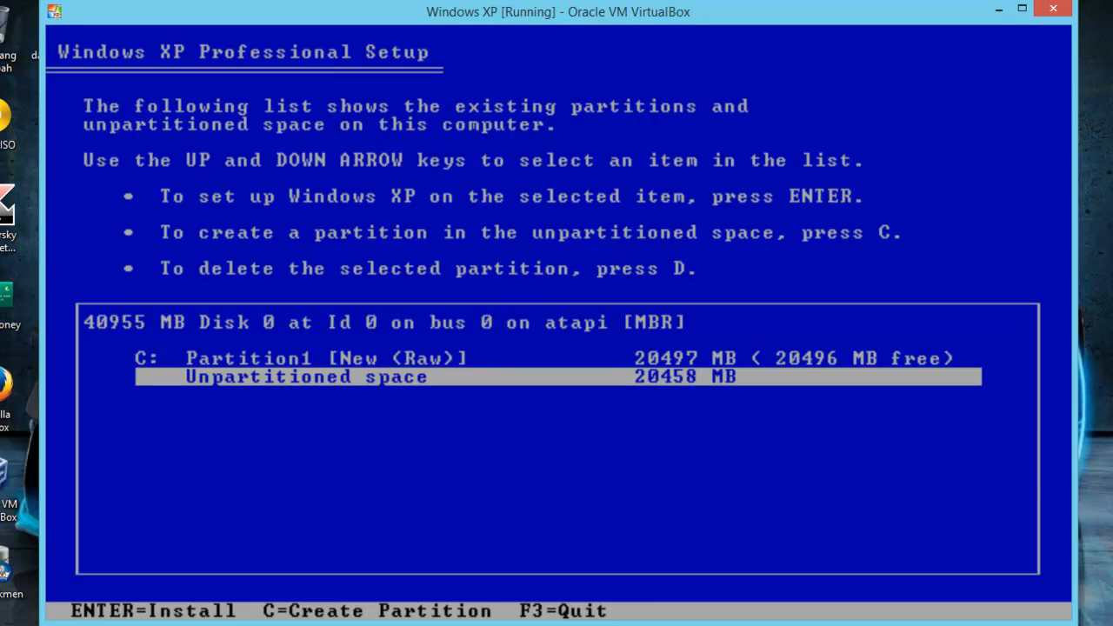
key("c")
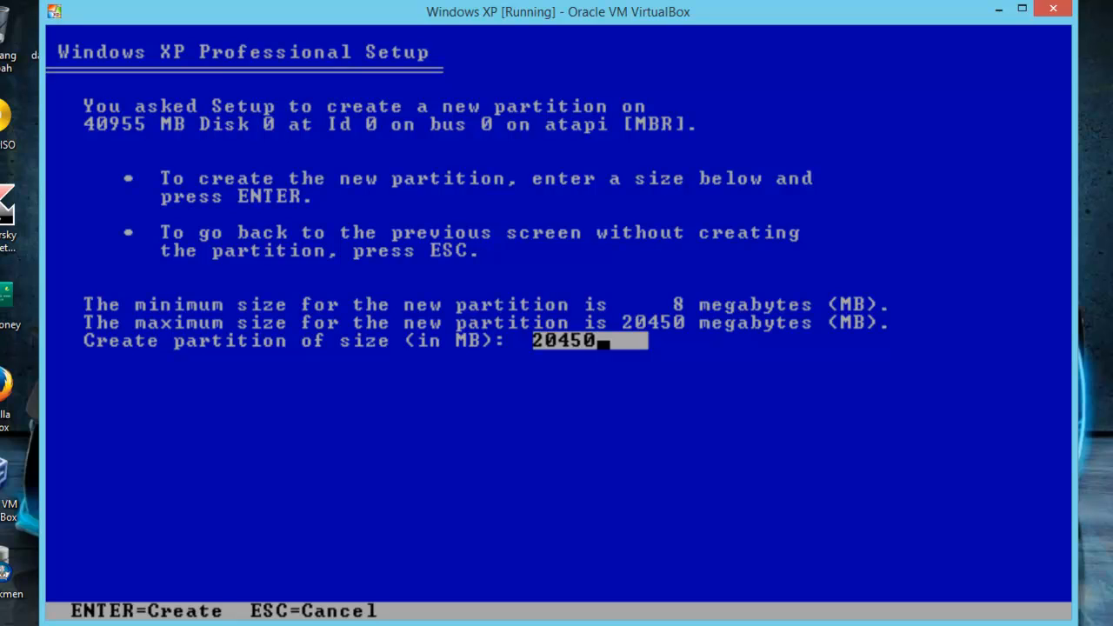
key("Return")
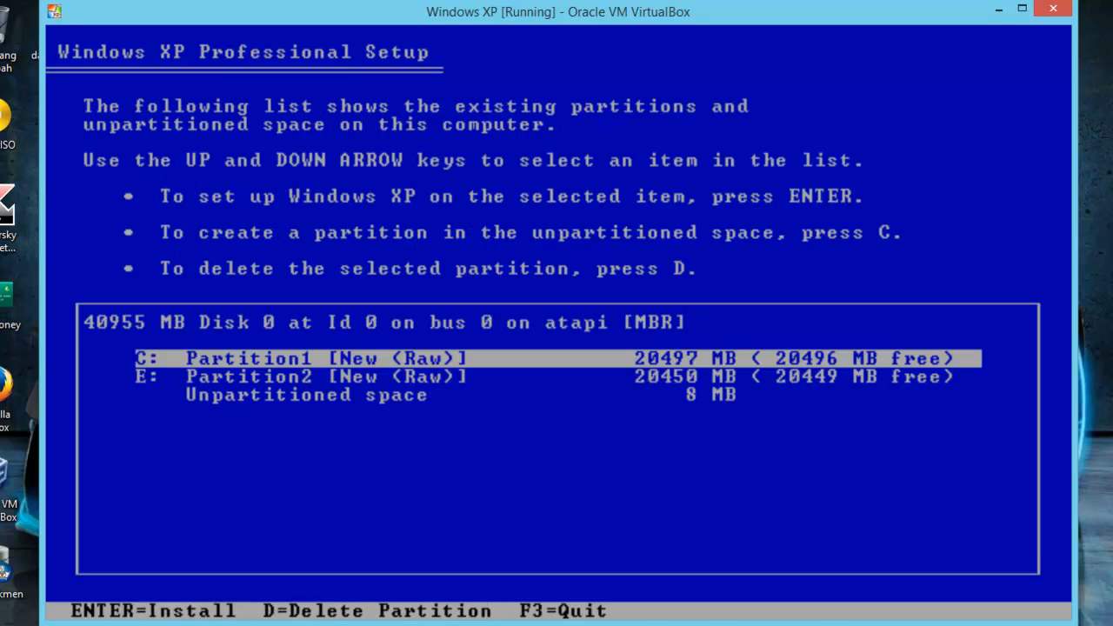
key("Down")
key("Down")
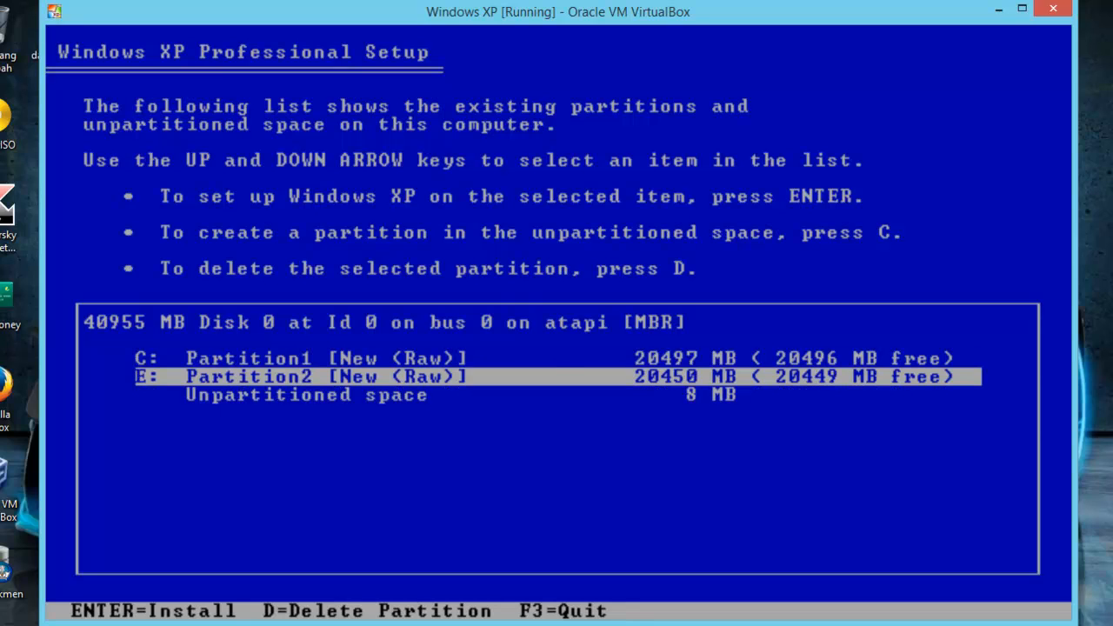
key("Up")
key("Up")
key("Down")
key("Down")
key("Up")
key("Up")
key("Down")
key("Down")
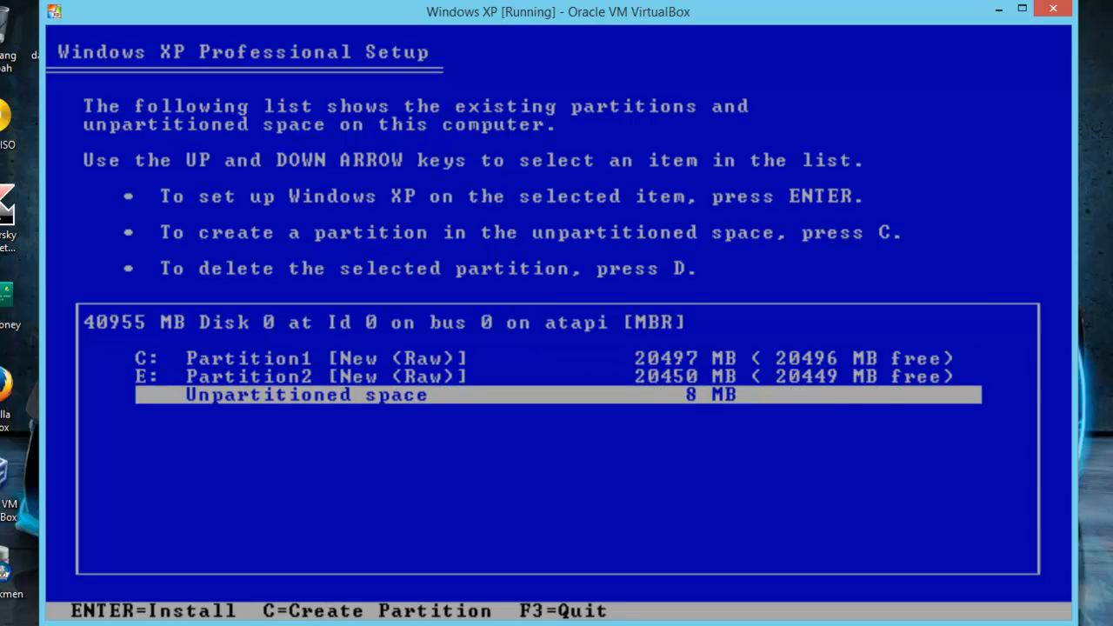
key("Up")
key("Up")
key("Down")
key("Down")
key("Up")
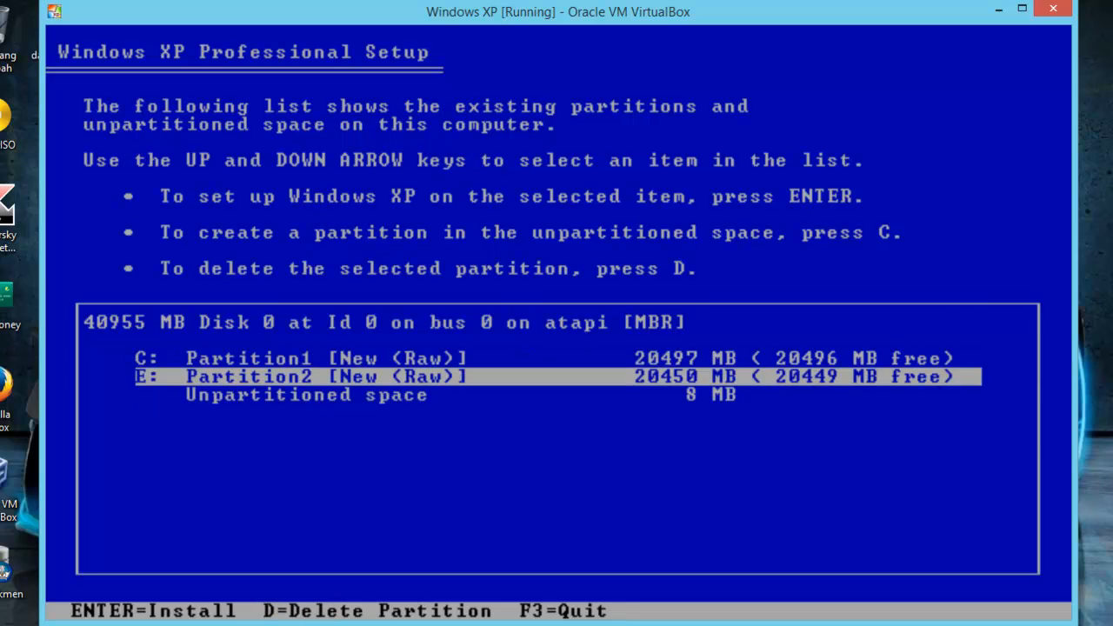
key("Up")
key("Down")
key("Up")
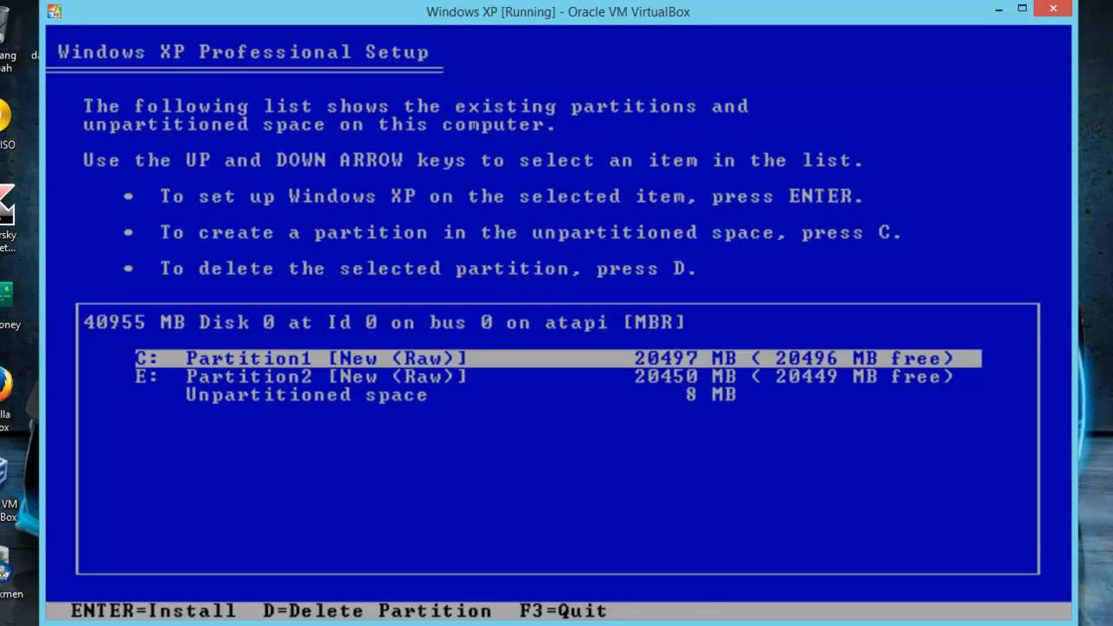
- Install Windows XP on partition C: and format it using the NTFS file system (Quick)
key("Return")
key("Up")
key("Up")
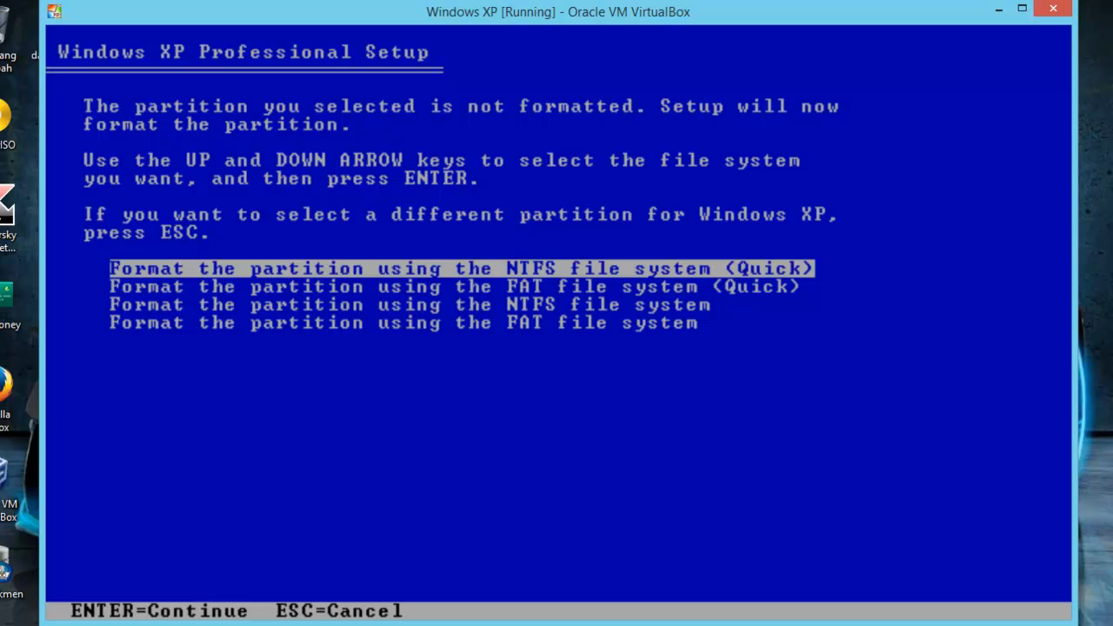
key("Return")
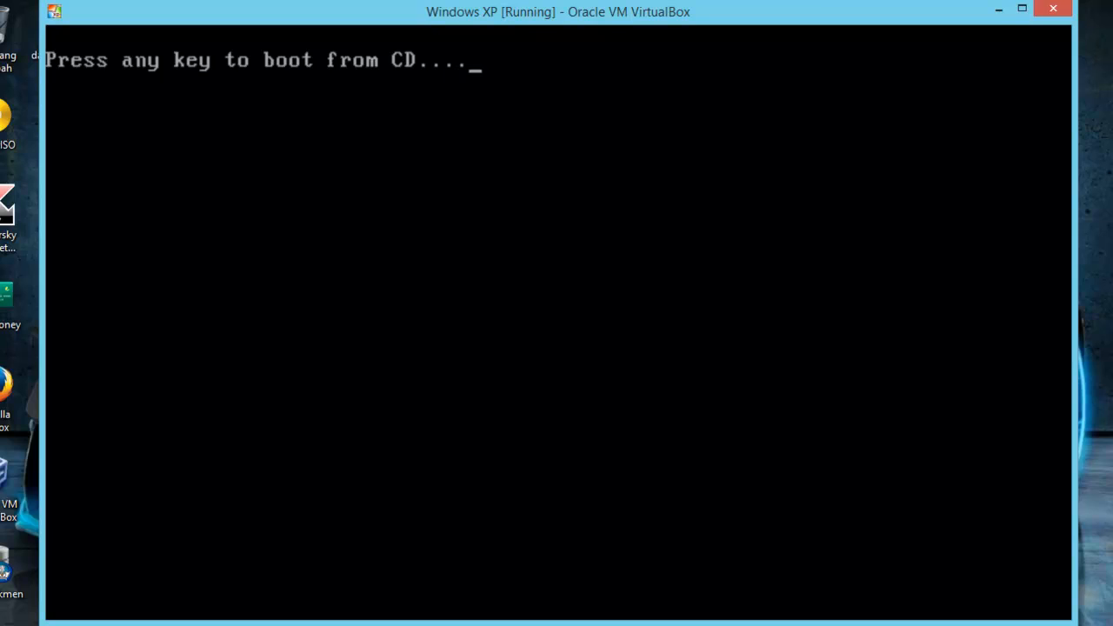
- Accept the Windows XP License Agreement and continue the setup
key("Return")
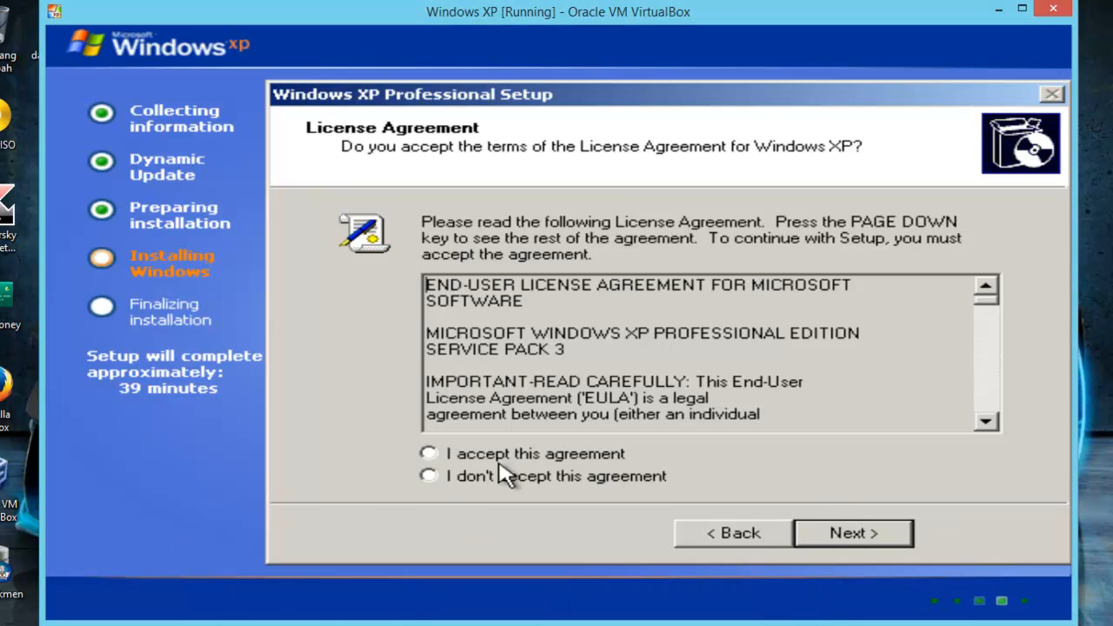
left_click(556, 459)
left_click(893, 539)
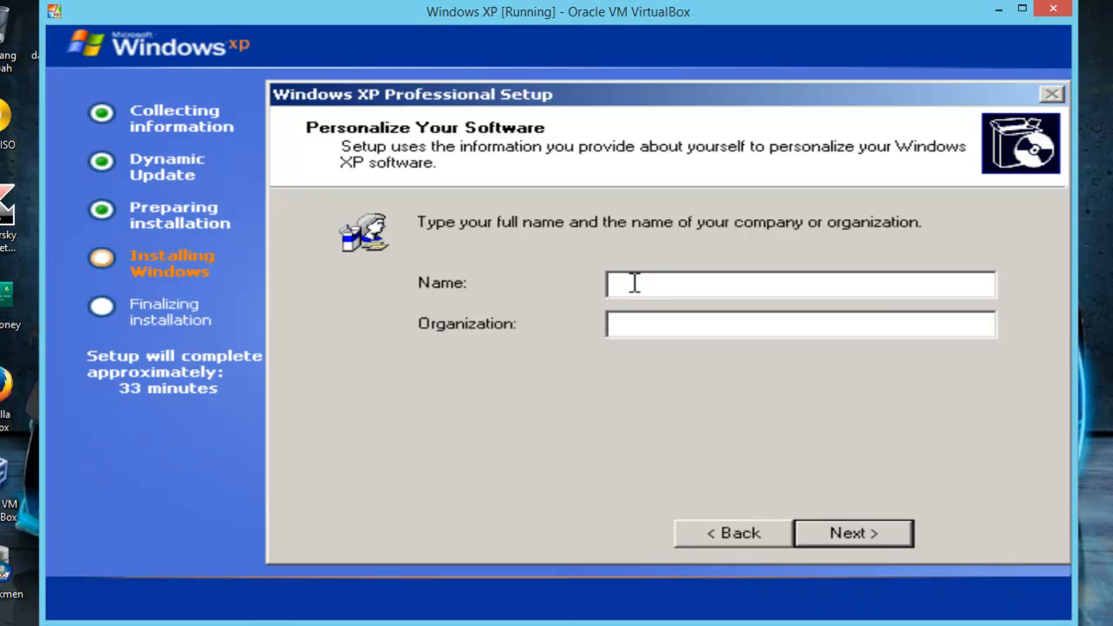
- Personalize the software with the user's full name and the organization SMK YPTK RIGOMASI, and continue
type("R Hani Prasetya")
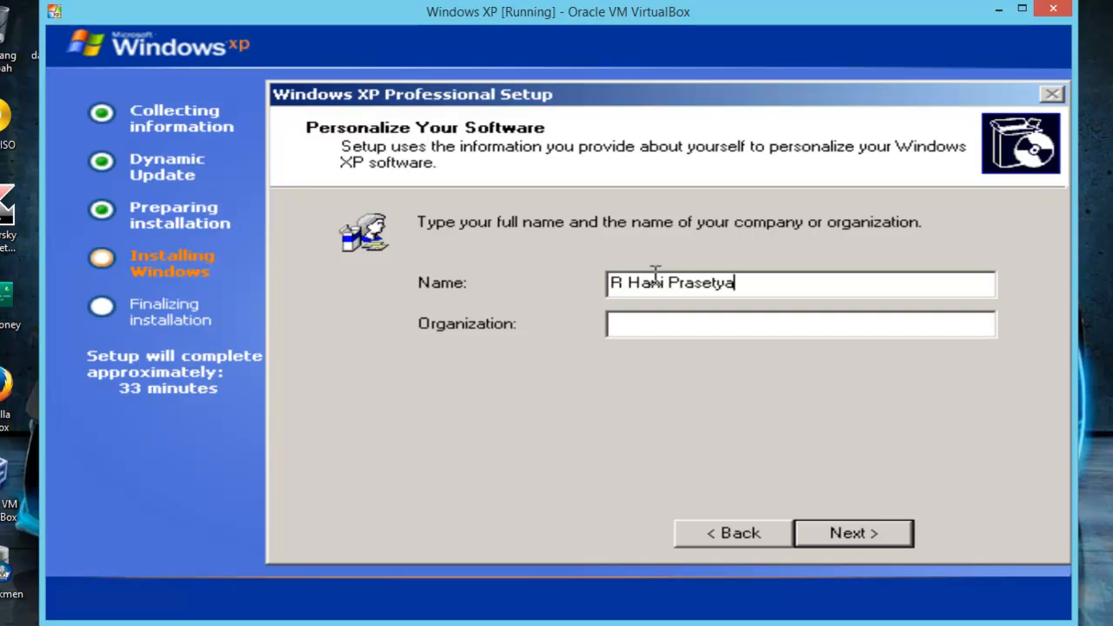
left_click(661, 323)
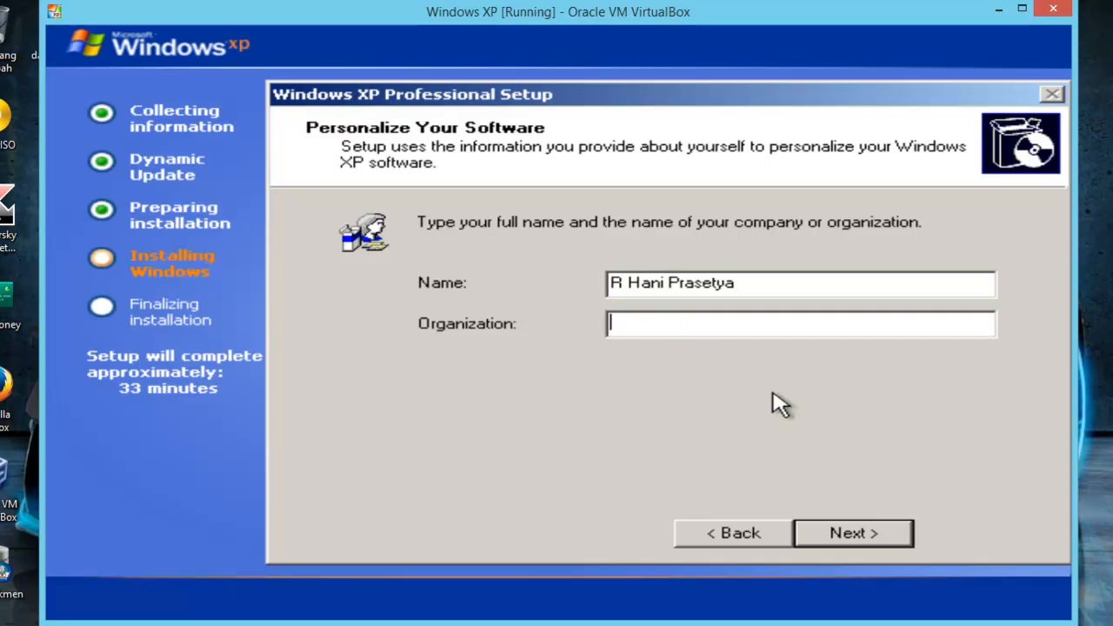
type("SMK YPTK ")
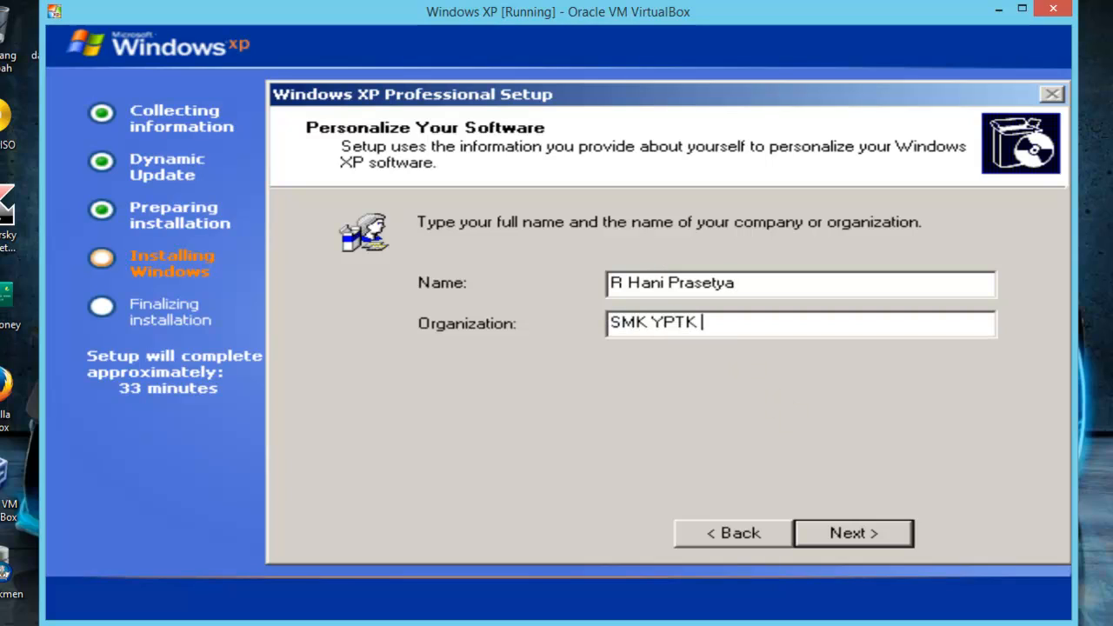
type("RIGOMASI")
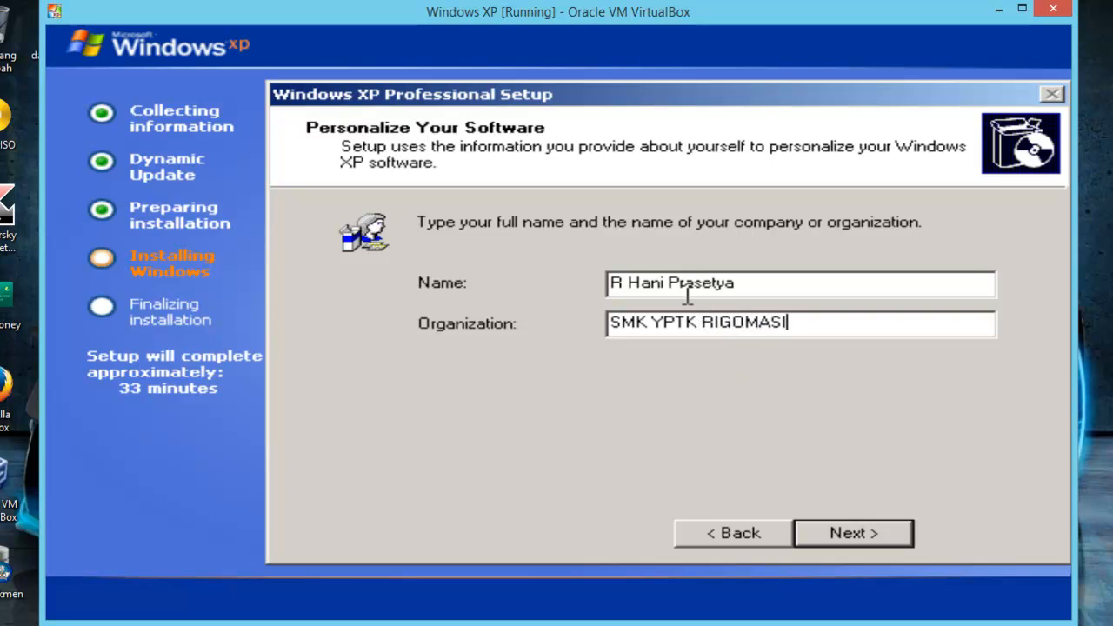
left_click(878, 532)
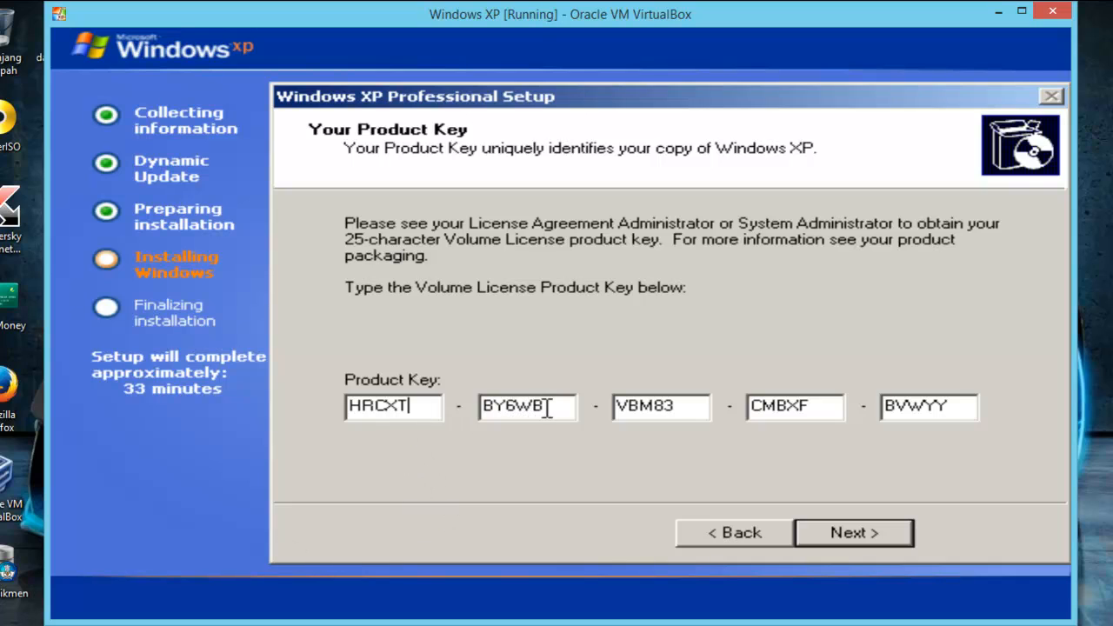
- Submit the volume license product key, and accept the suggested computer name with the Administrator password left blank
left_click(676, 405)
left_click(878, 537)
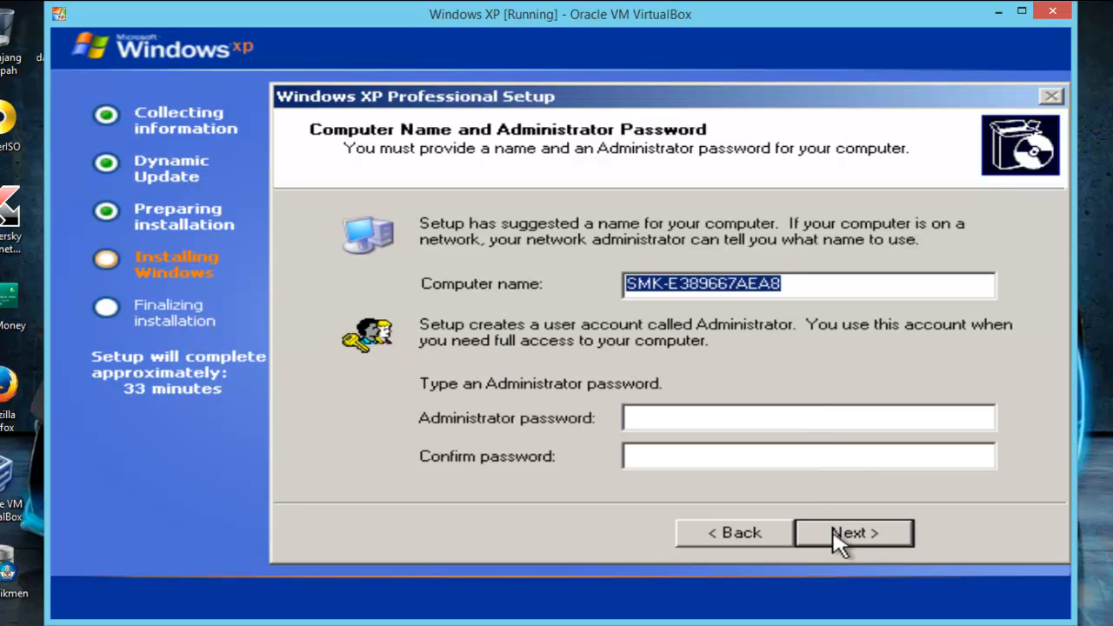
left_click(834, 539)
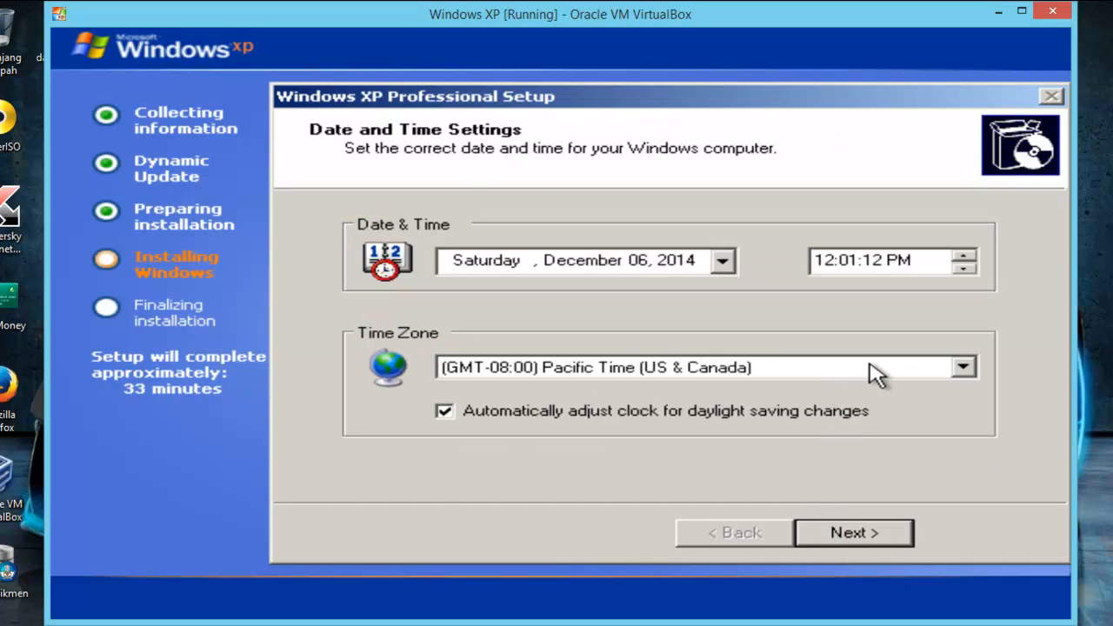
- Set the time zone to (GMT+07:00) Bangkok, Hanoi, Jakarta
left_click(876, 372)
scroll(965, 408, "down", 10)
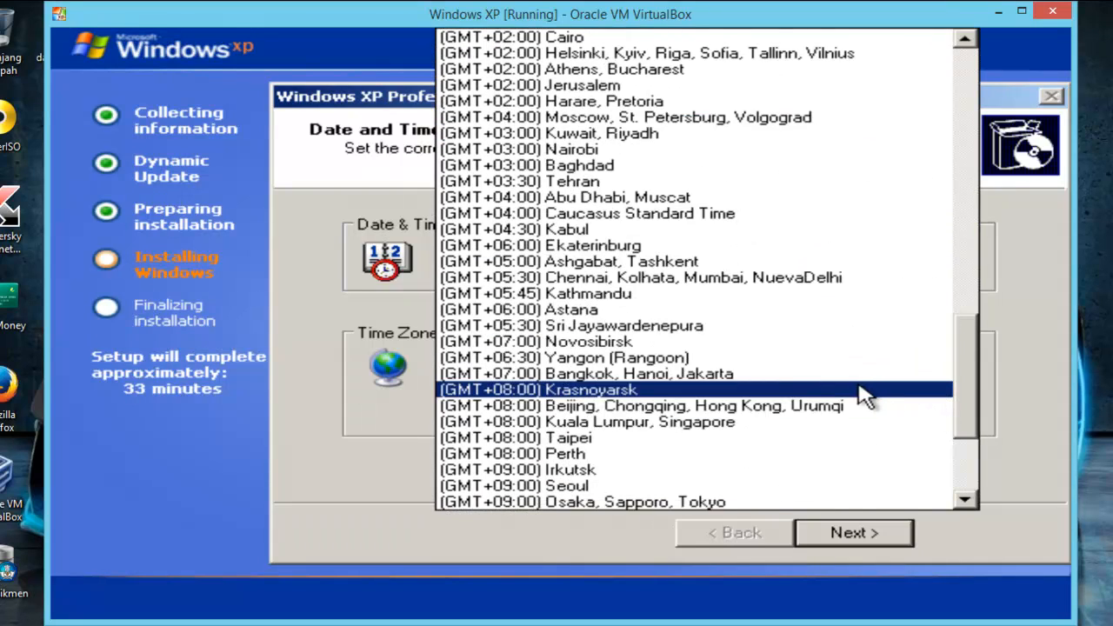
left_click(854, 374)
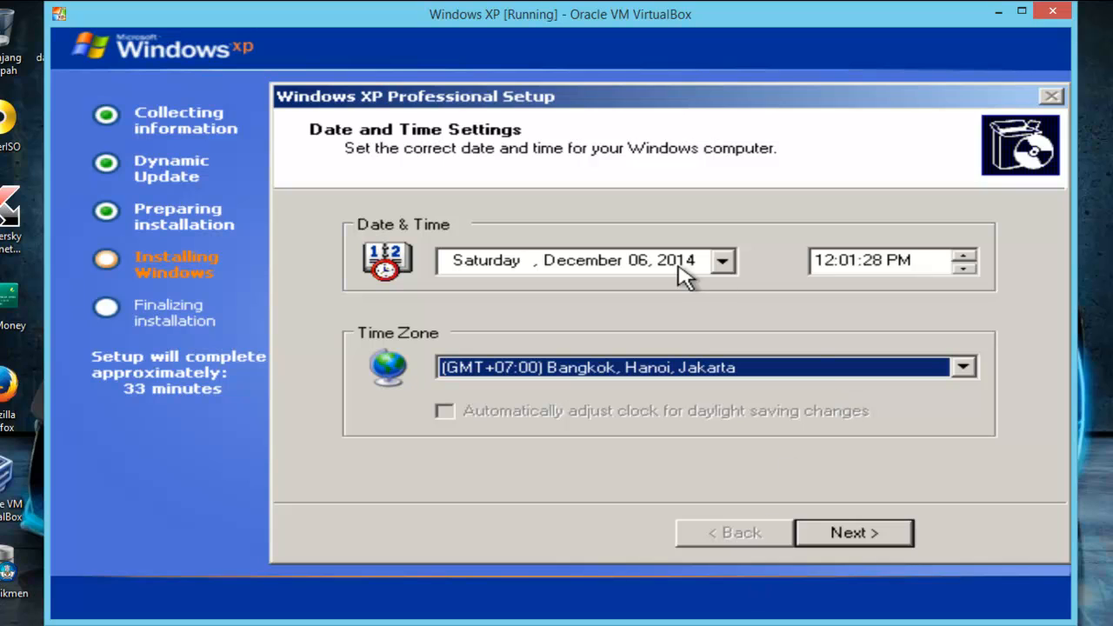
- Accept the date and time settings, and make the computer a member of the workgroup SMK without joining a domain
left_click(841, 534)
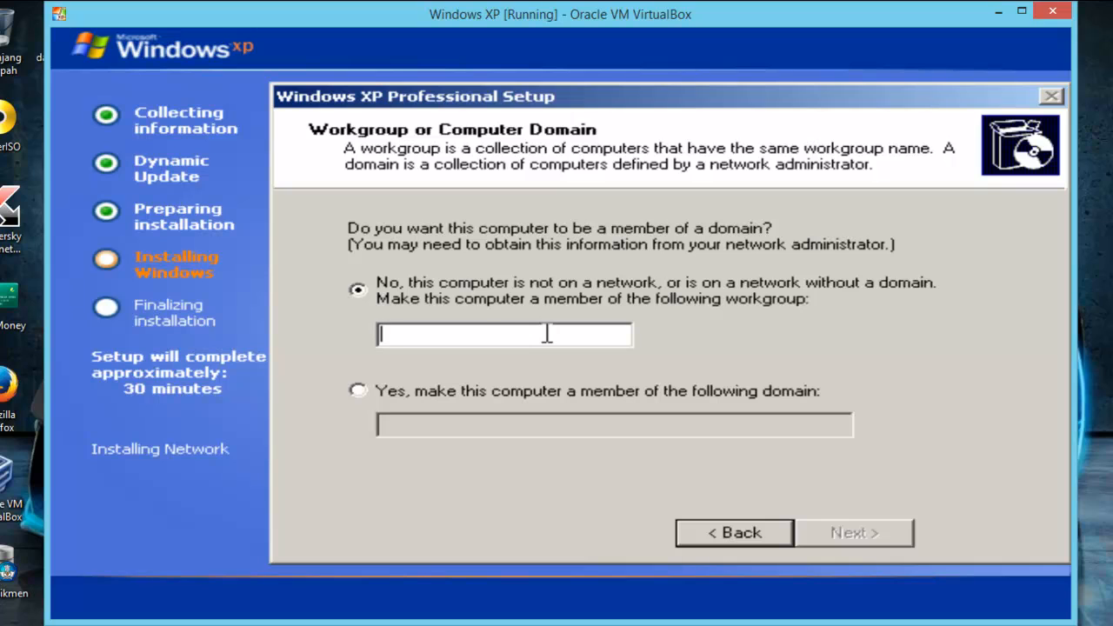
type("SMK")
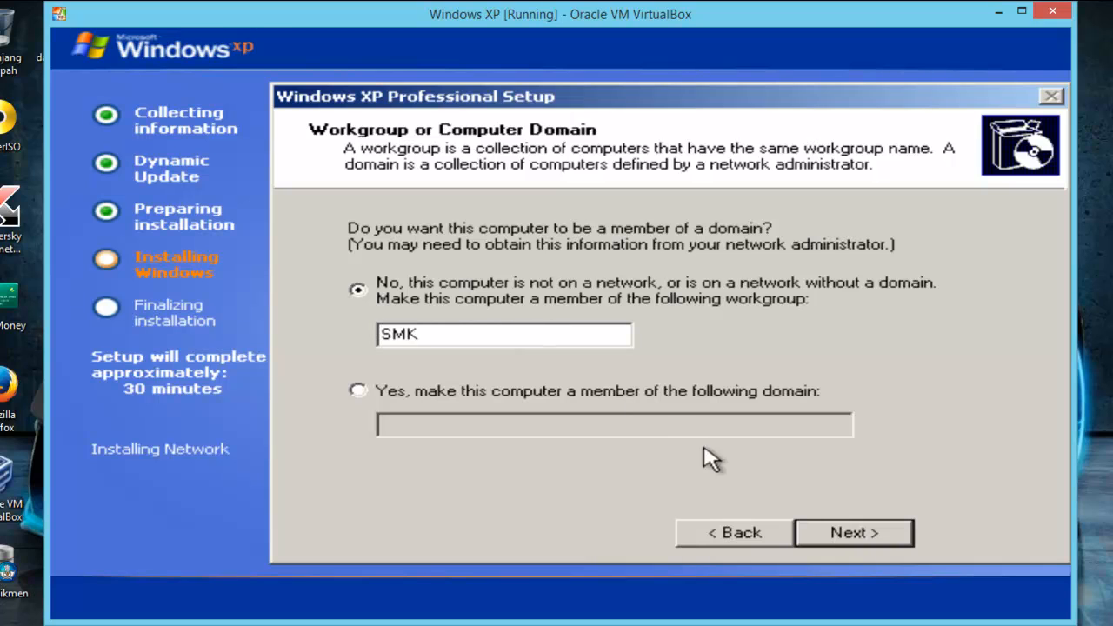
left_click(812, 532)
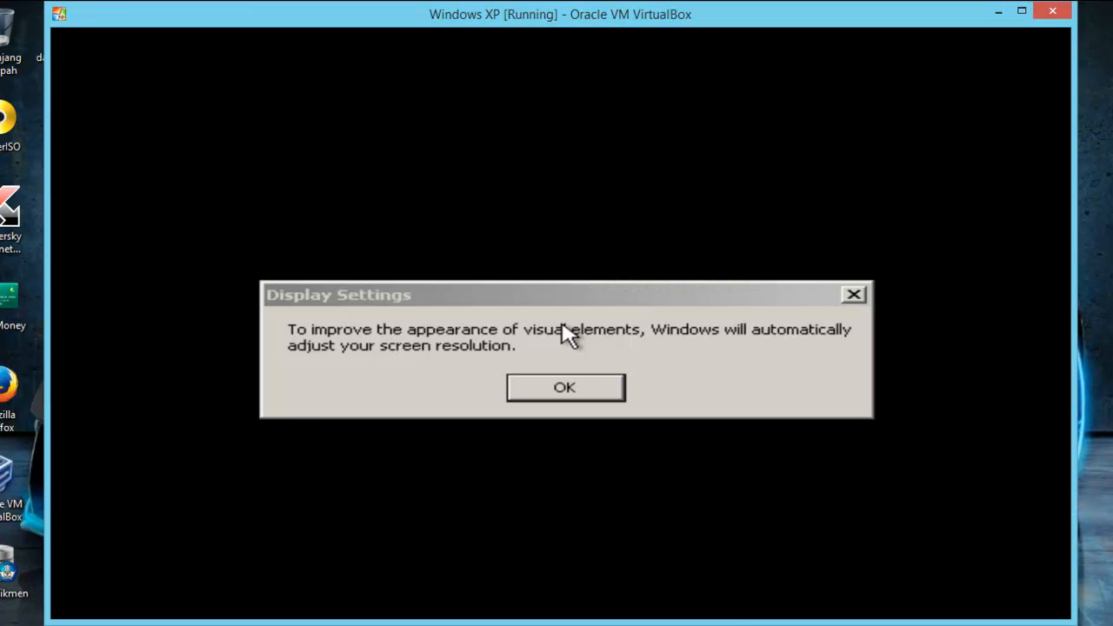
- Let Windows adjust the screen resolution automatically and dismiss the Monitor Settings prompt
left_click(597, 387)
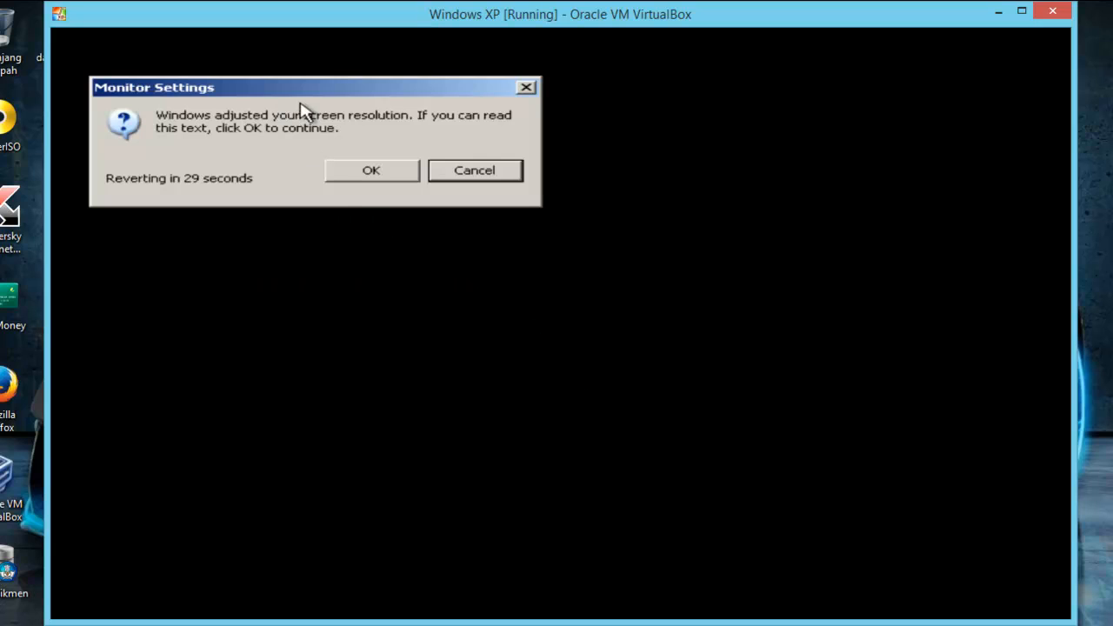
left_click(461, 171)
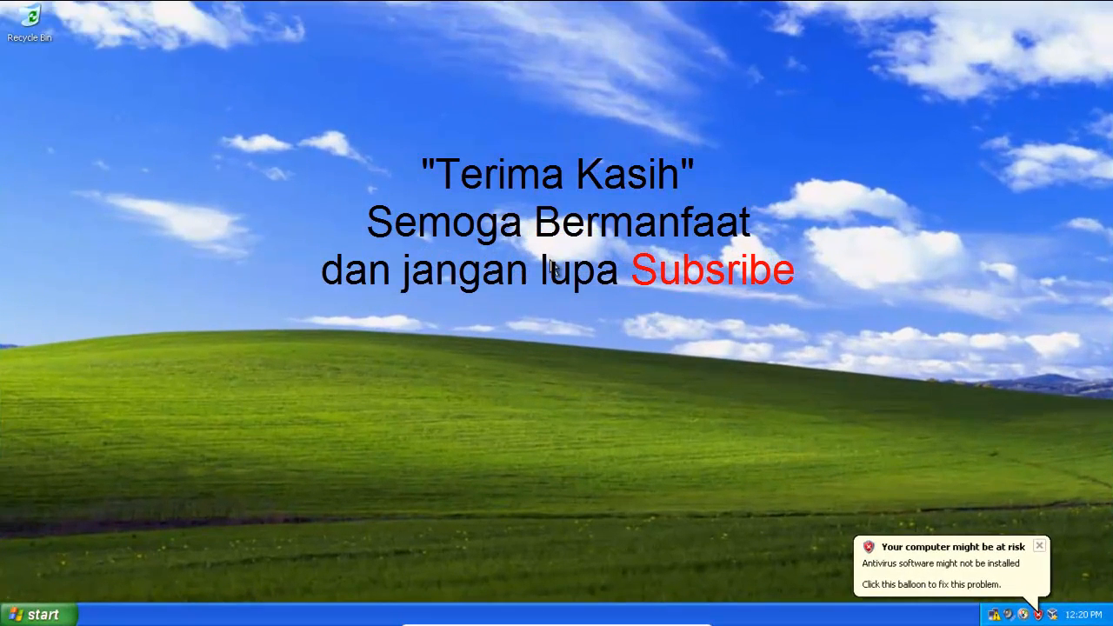
- Look over the installed Windows XP desktop and its program groups, including Accessories, Startup and Oracle VM VirtualBox Guest Additions, and refresh the desktop
left_click(57, 615)
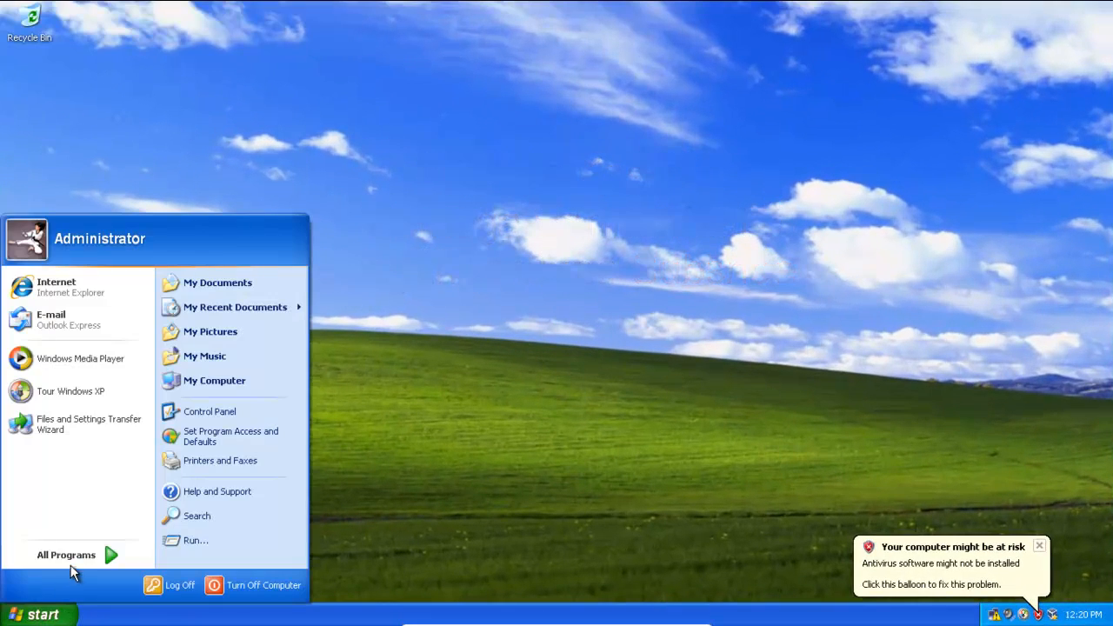
mouse_move(73, 558)
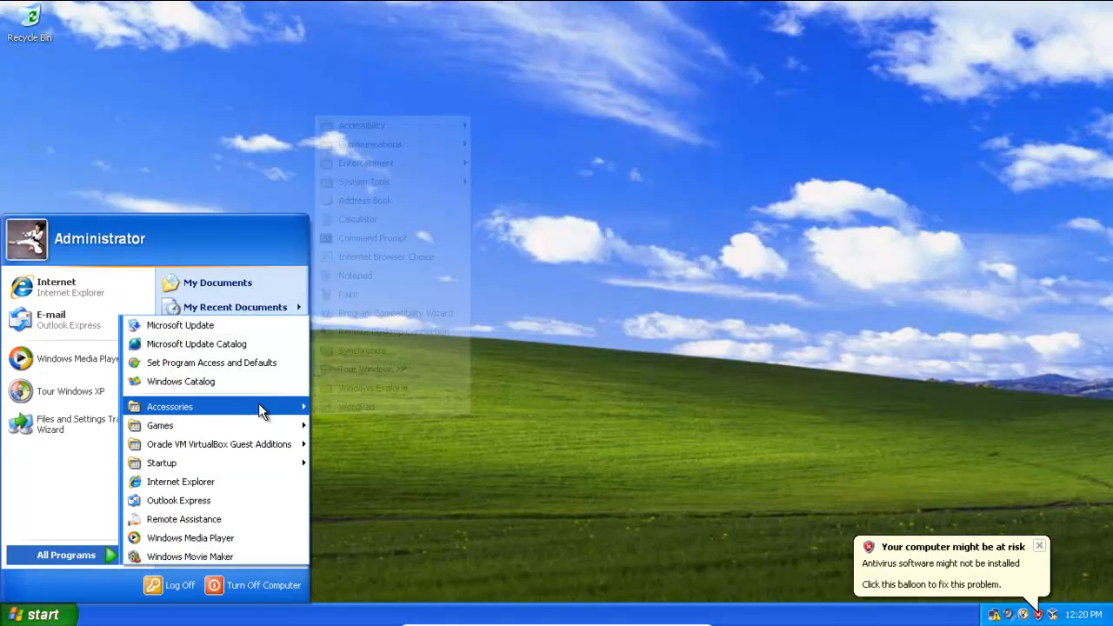
mouse_move(270, 444)
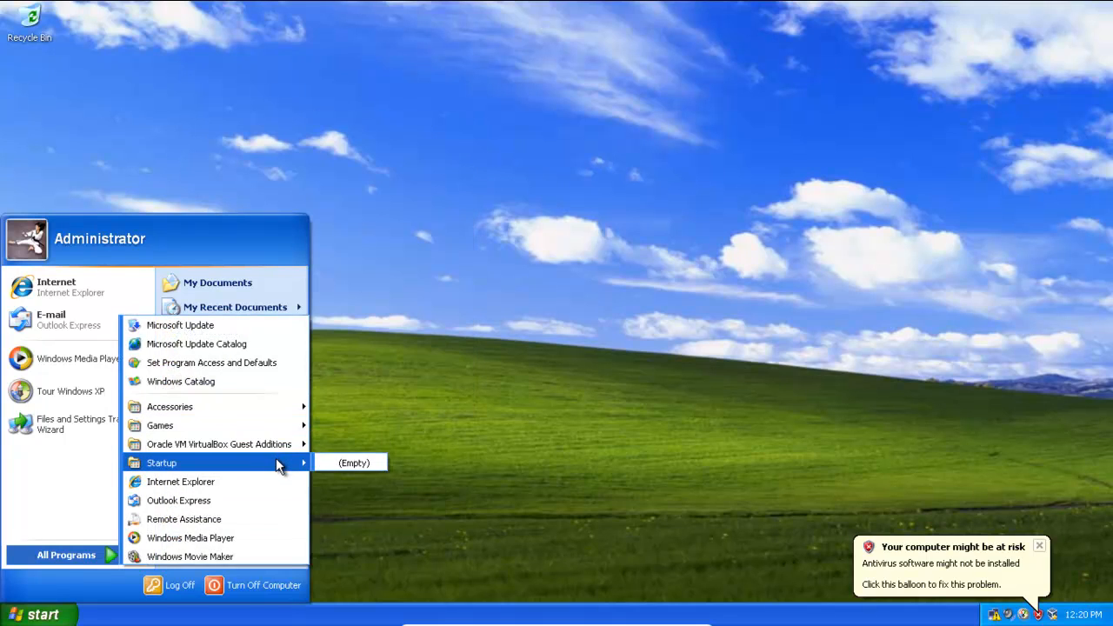
mouse_move(522, 621)
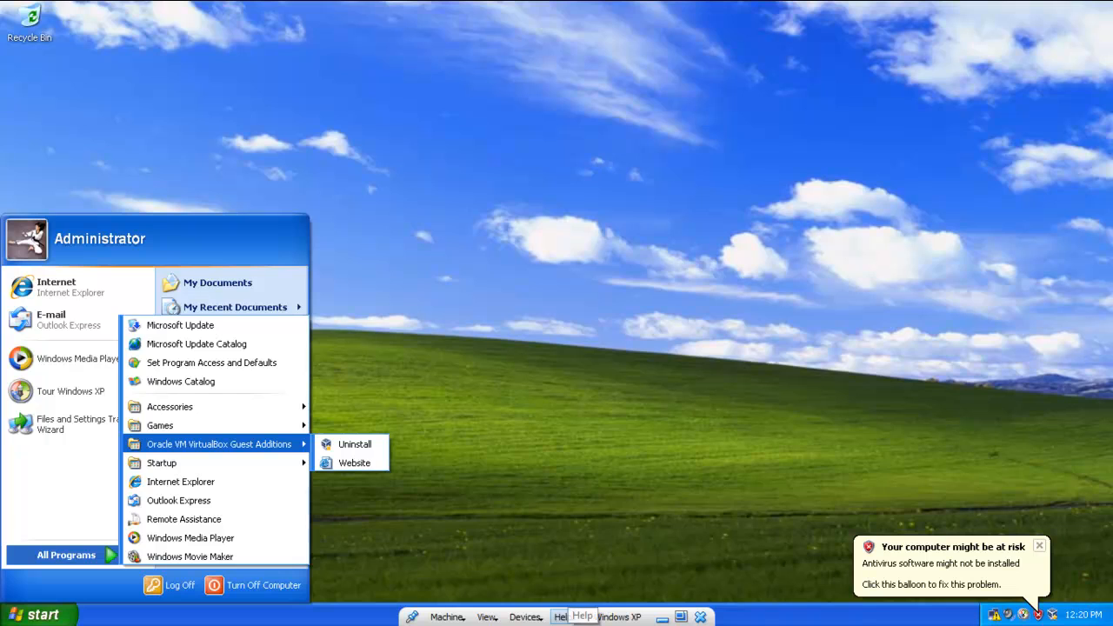
left_click(528, 400)
right_click(438, 249)
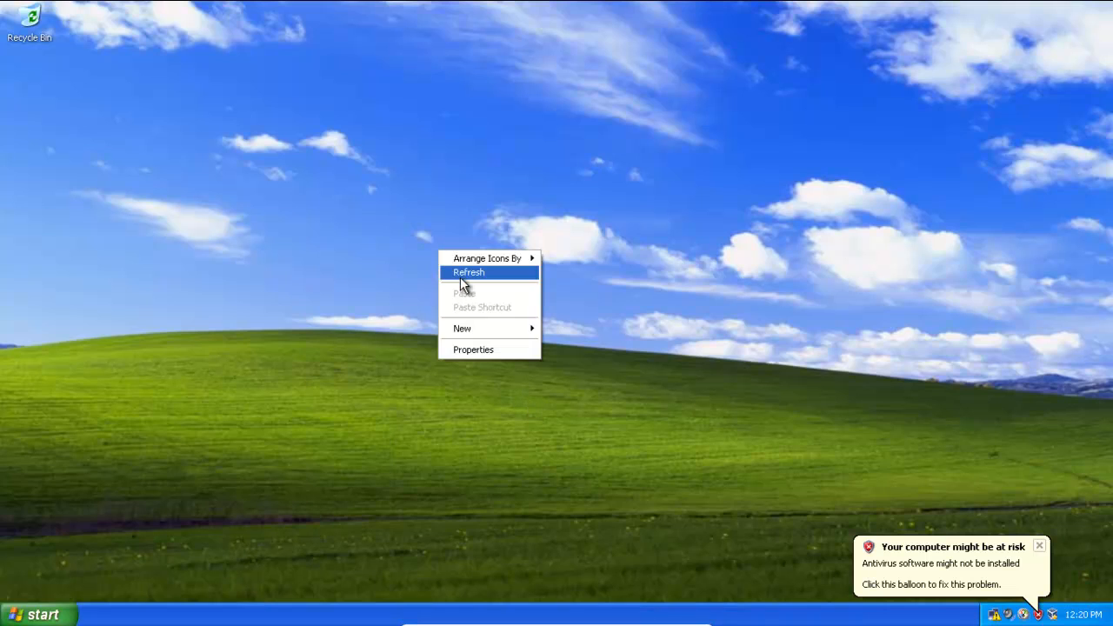
left_click(459, 273)
left_click(35, 615)
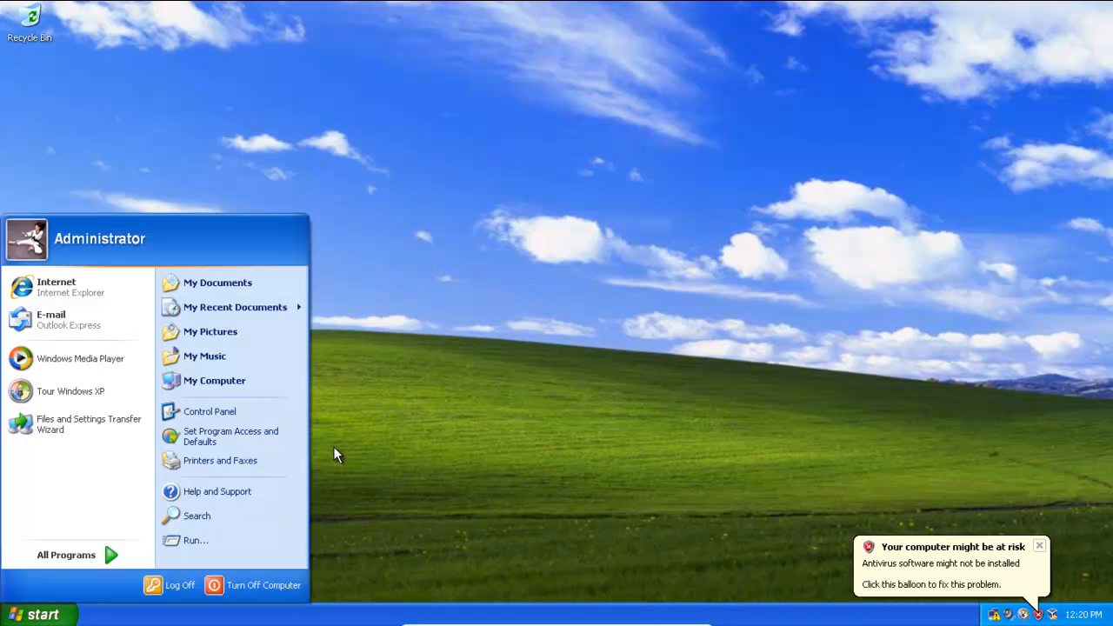
left_click(414, 403)
- Switch the Windows XP virtual machine from full-screen to windowed mode
mouse_move(447, 617)
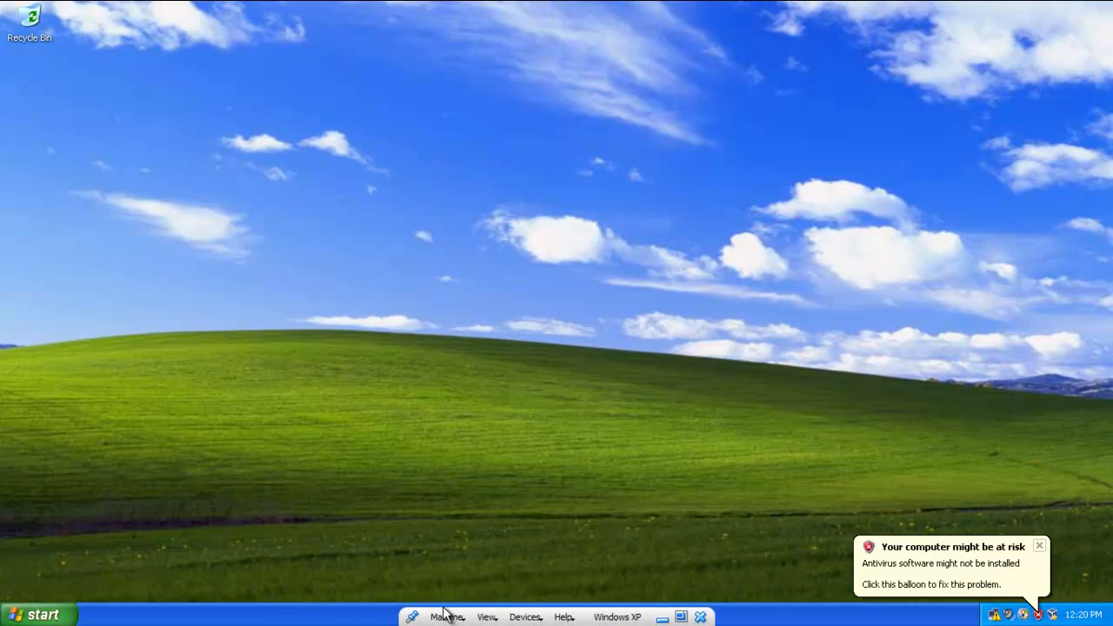
key("ctrl+f")
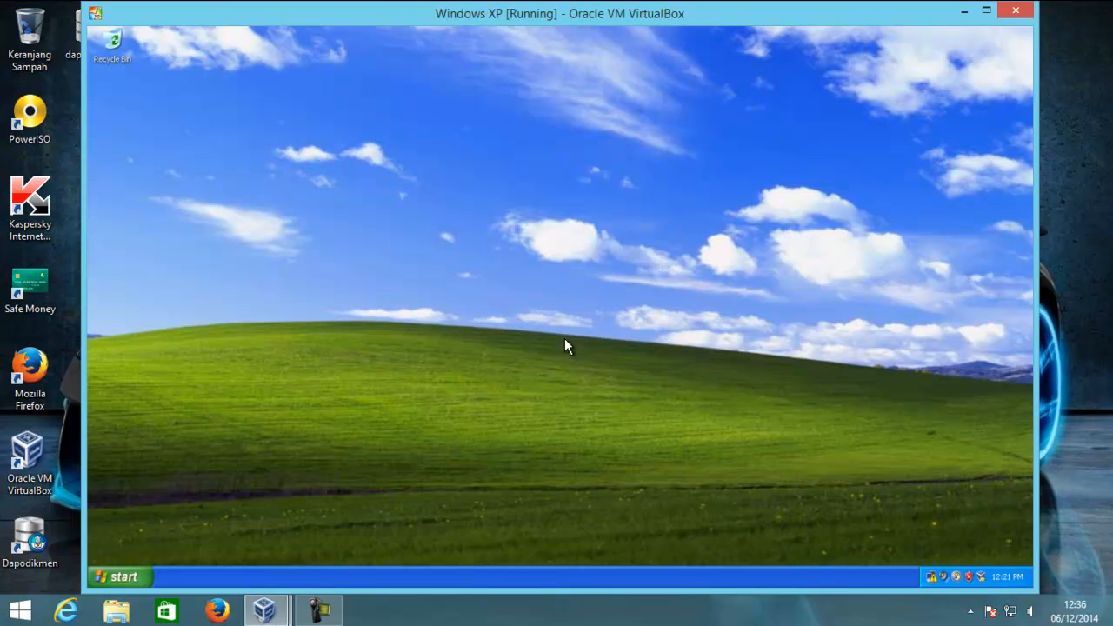